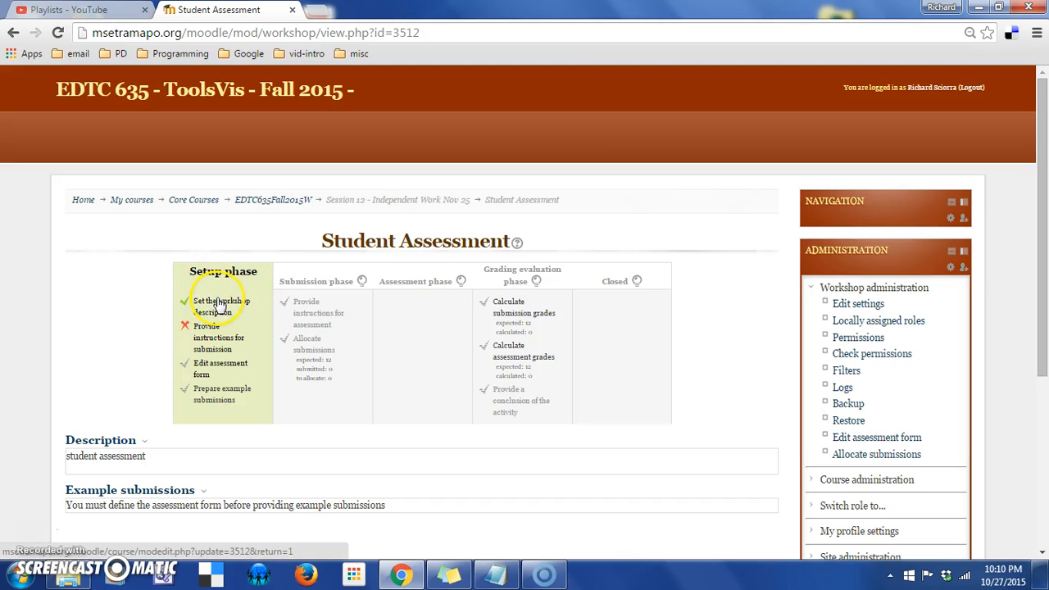
# Step: Provide submission instructions asking for a 2-4 minute educational video made with the attached rubric and uploaded no later than December 14th
pyautogui.moveTo(1045, 282); pyautogui.dragTo(1044, 370)
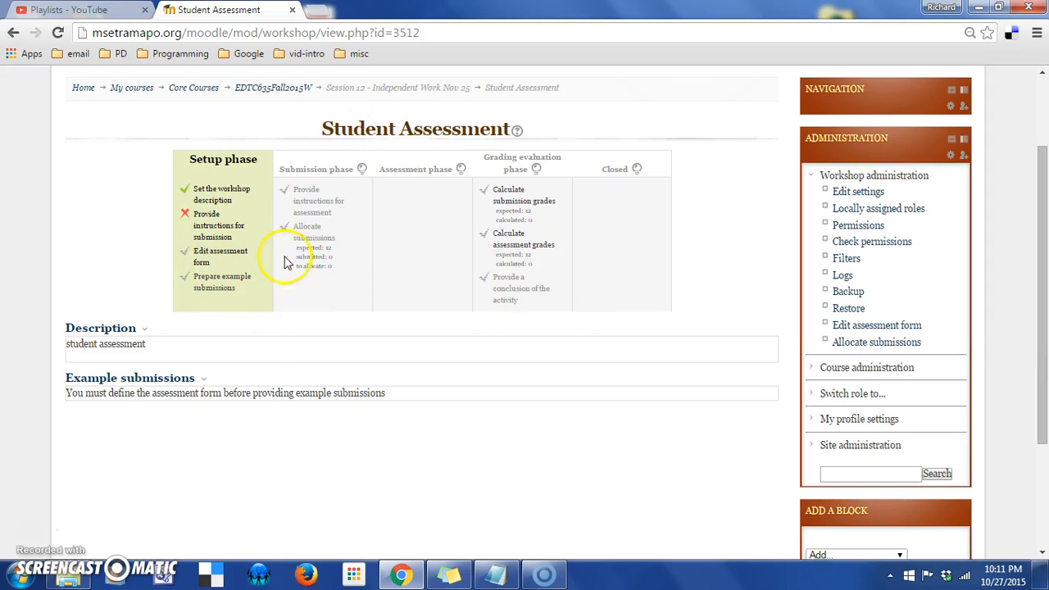
pyautogui.click(212, 228)
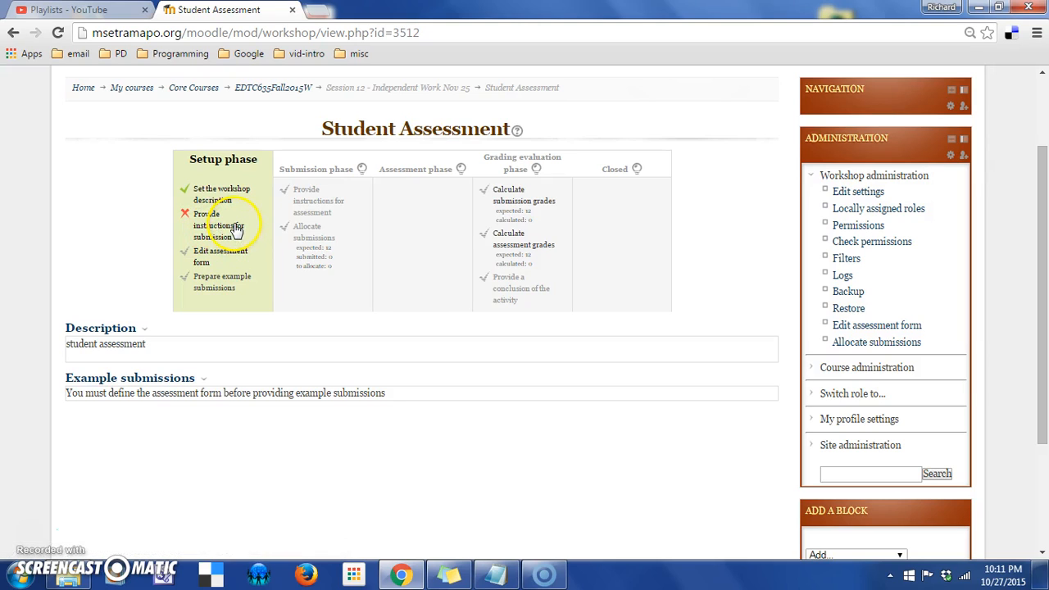
pyautogui.click(235, 230)
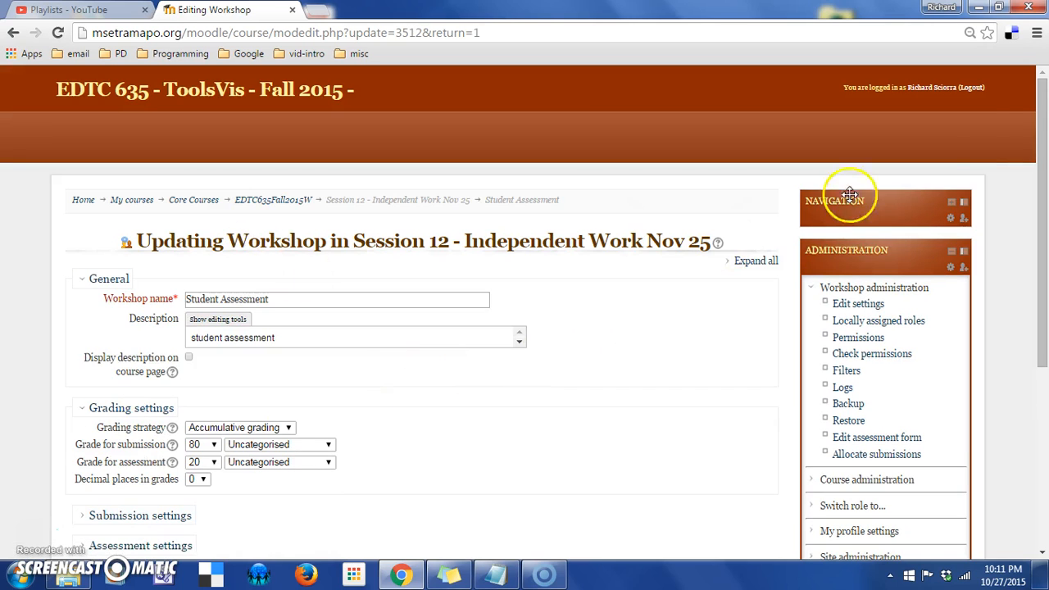
pyautogui.moveTo(1042, 127); pyautogui.dragTo(1046, 238)
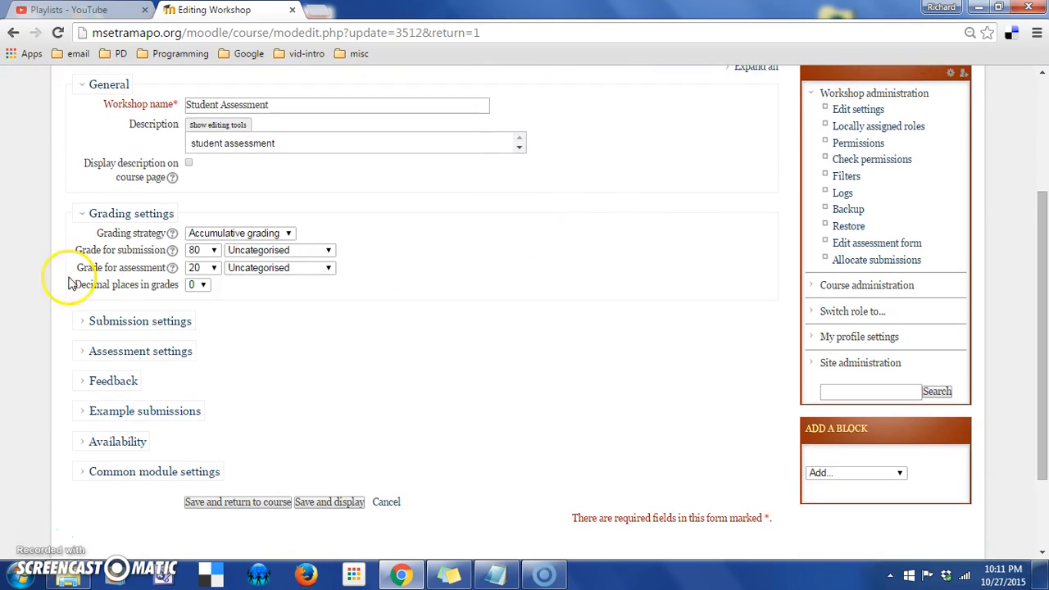
pyautogui.click(81, 323)
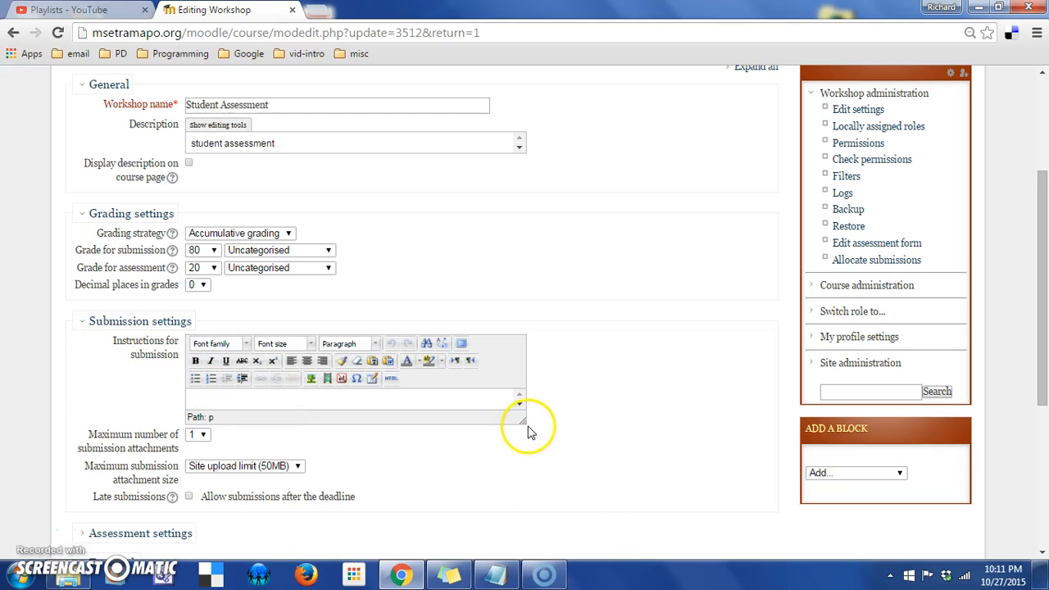
pyautogui.moveTo(528, 428); pyautogui.dragTo(544, 504)
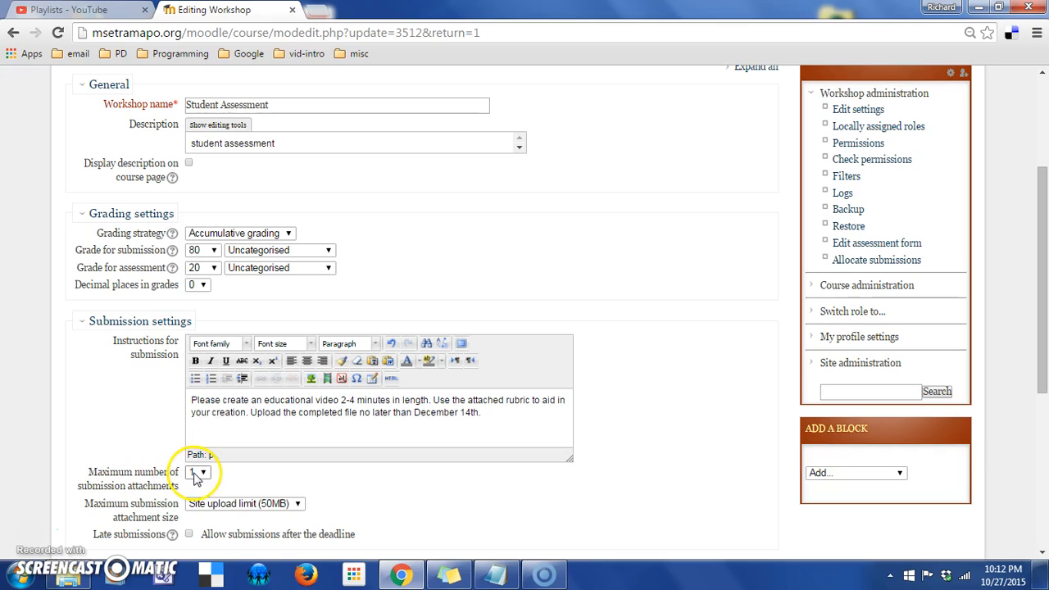
# Step: Check the maximum submission attachment size setting, save the workshop settings and return to the course
pyautogui.click(300, 503)
pyautogui.click(300, 503)
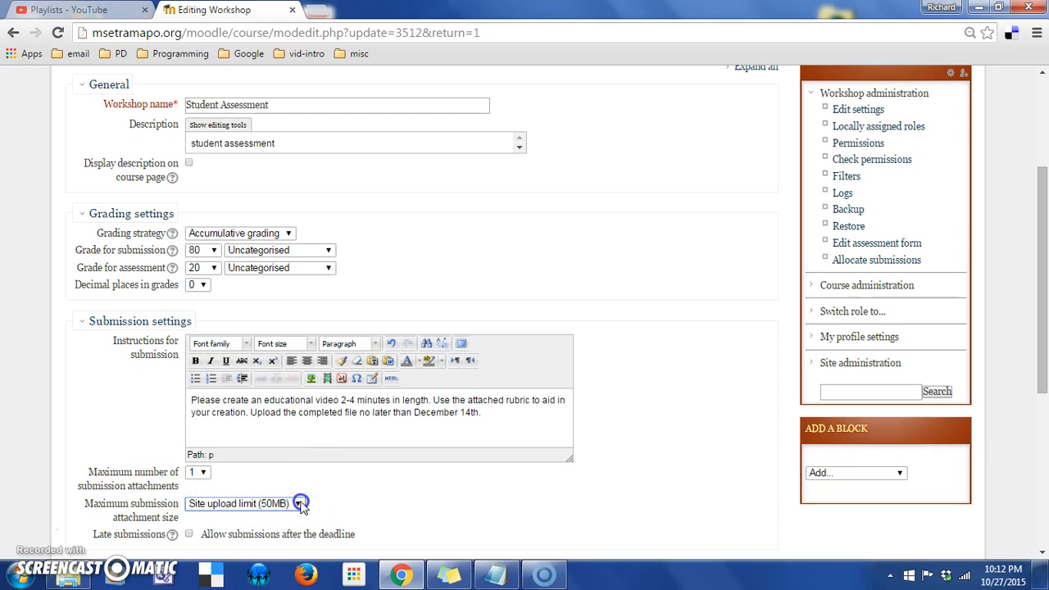
pyautogui.moveTo(1045, 279); pyautogui.dragTo(1046, 340)
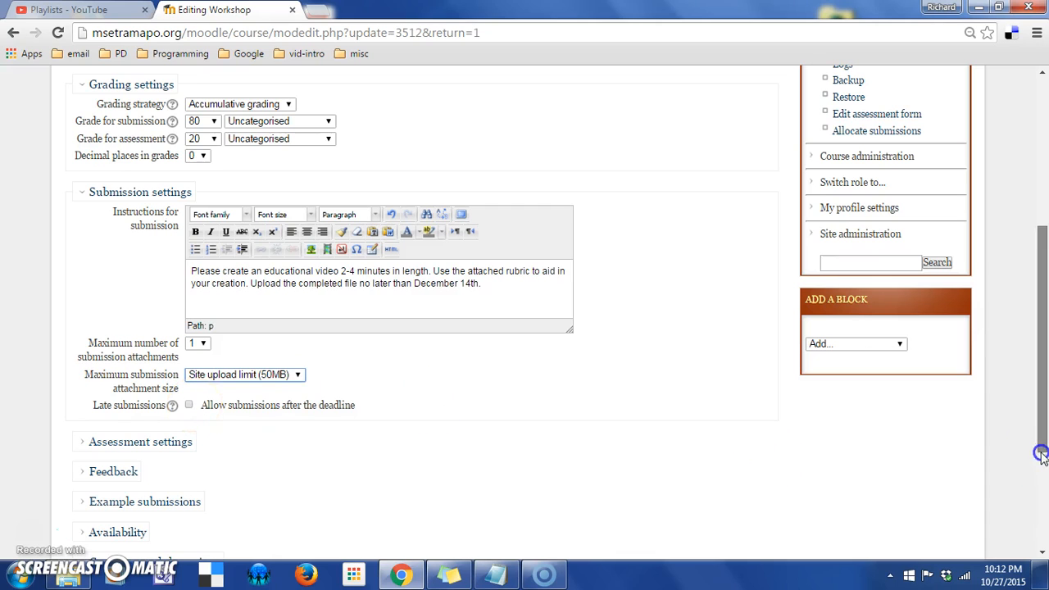
pyautogui.moveTo(1043, 445); pyautogui.dragTo(1043, 539)
pyautogui.click(221, 392)
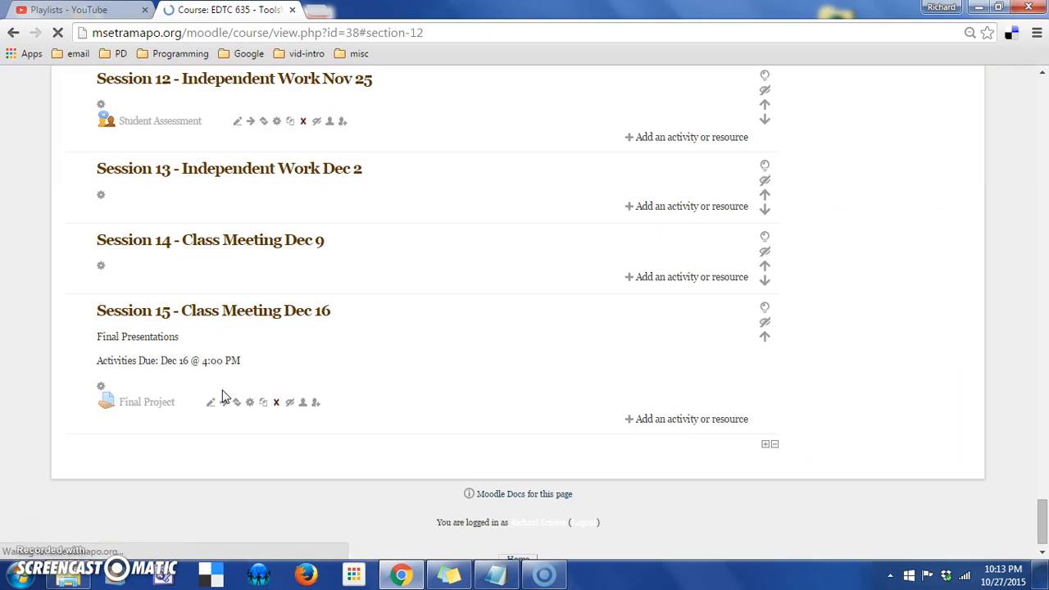
# Step: Open the Student Assessment workshop's assessment form and fill the Aspect 1 description with repetitions of "Please use a clear, strong voice."
pyautogui.click(172, 123)
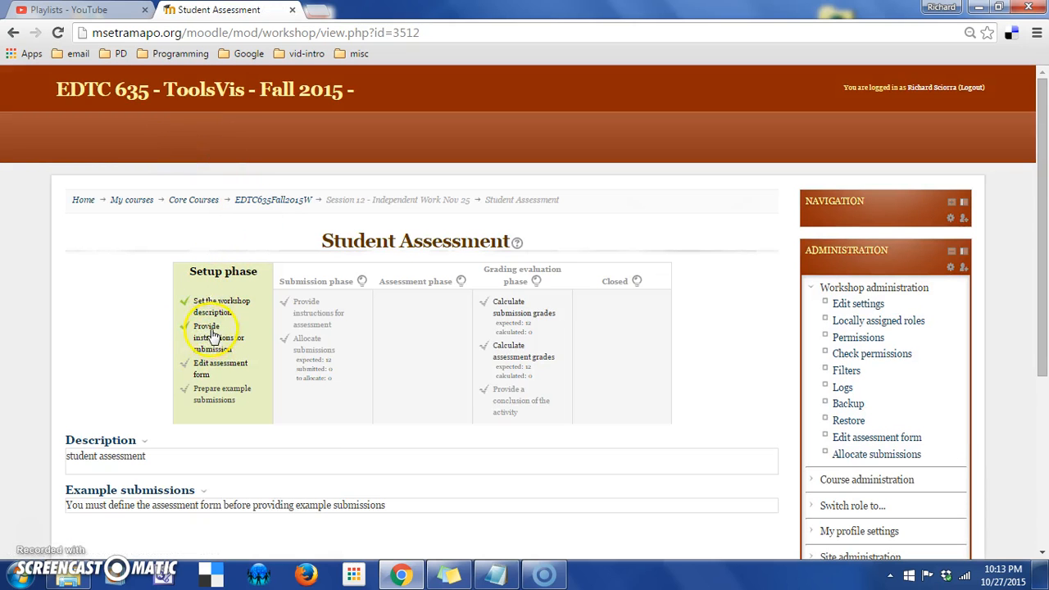
pyautogui.click(213, 370)
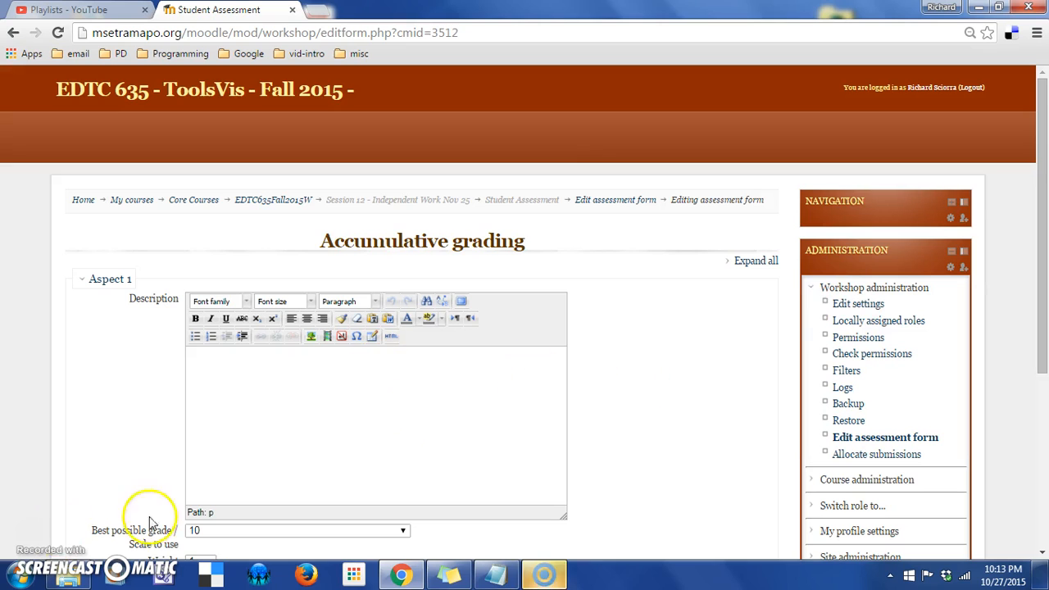
pyautogui.moveTo(1045, 291); pyautogui.dragTo(1044, 399)
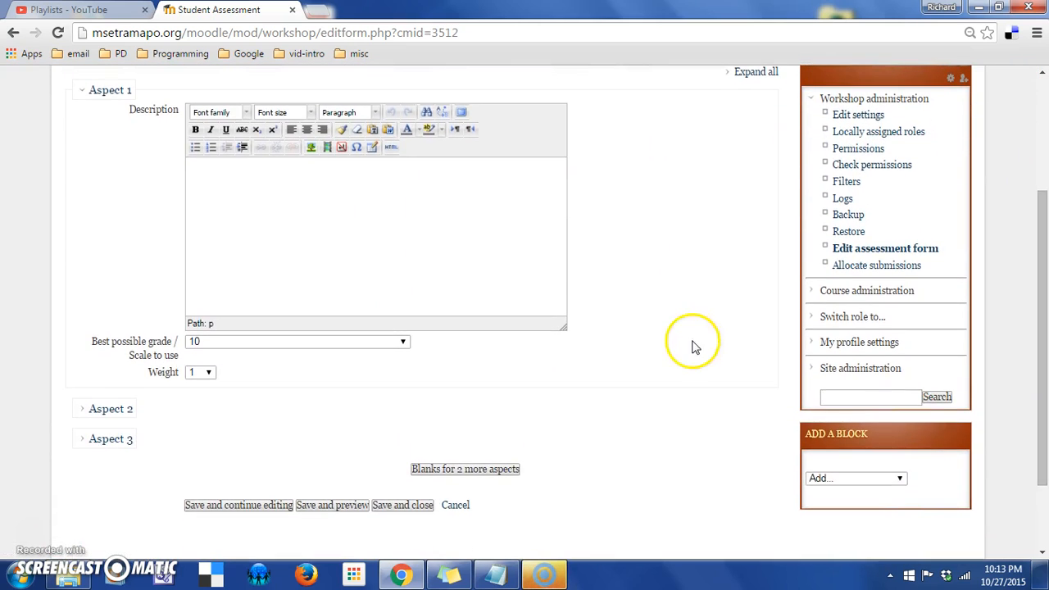
pyautogui.click(348, 218)
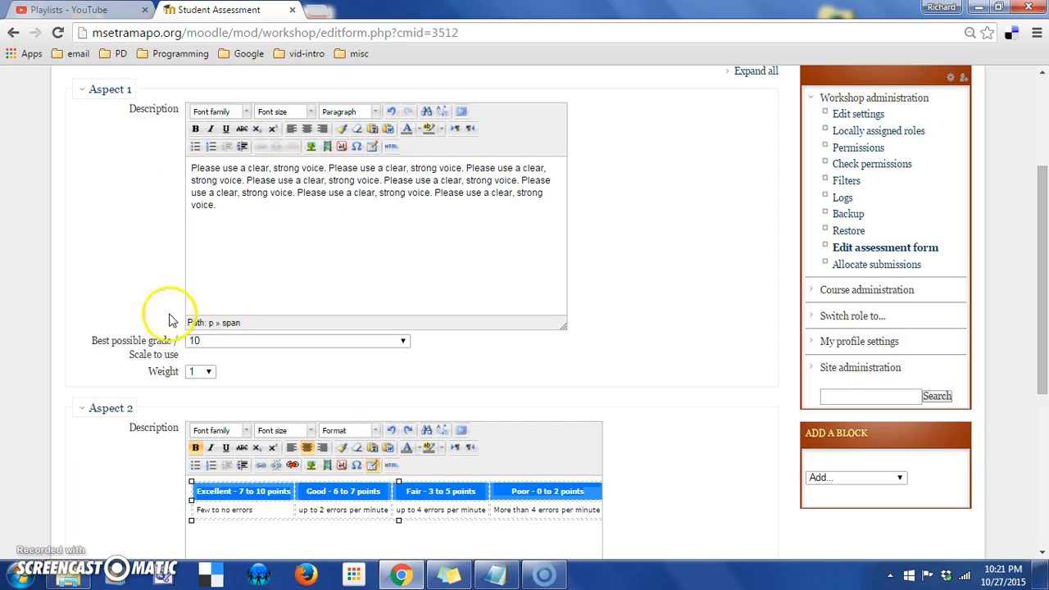
# Step: Examine the best possible grade and weight choices for Aspect 1 and the table insertion options for the Aspect 2 description
pyautogui.click(223, 346)
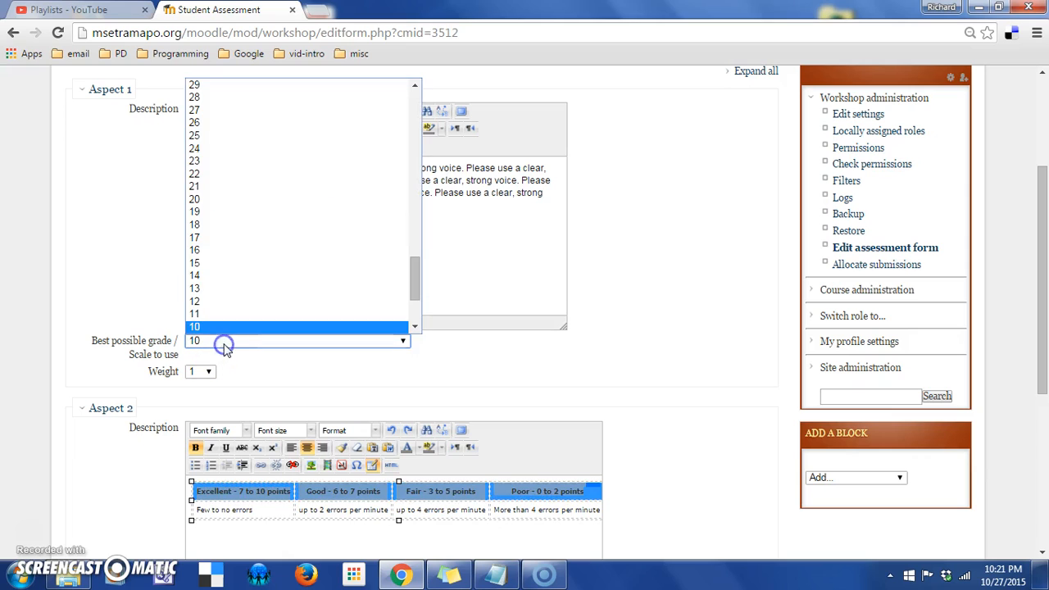
pyautogui.click(225, 345)
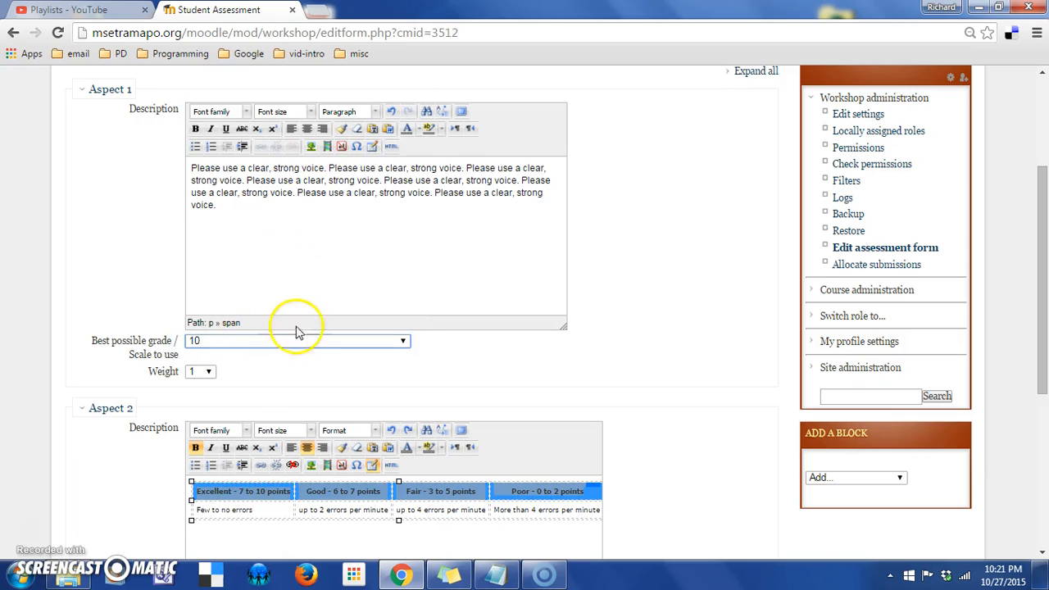
pyautogui.click(209, 373)
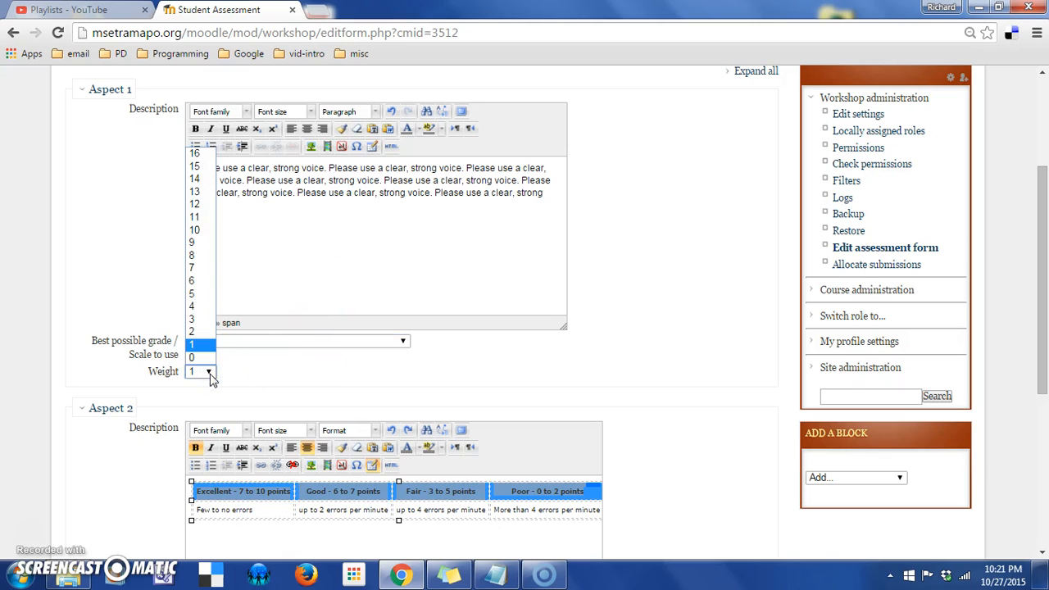
pyautogui.click(209, 374)
pyautogui.moveTo(1043, 254); pyautogui.dragTo(1043, 315)
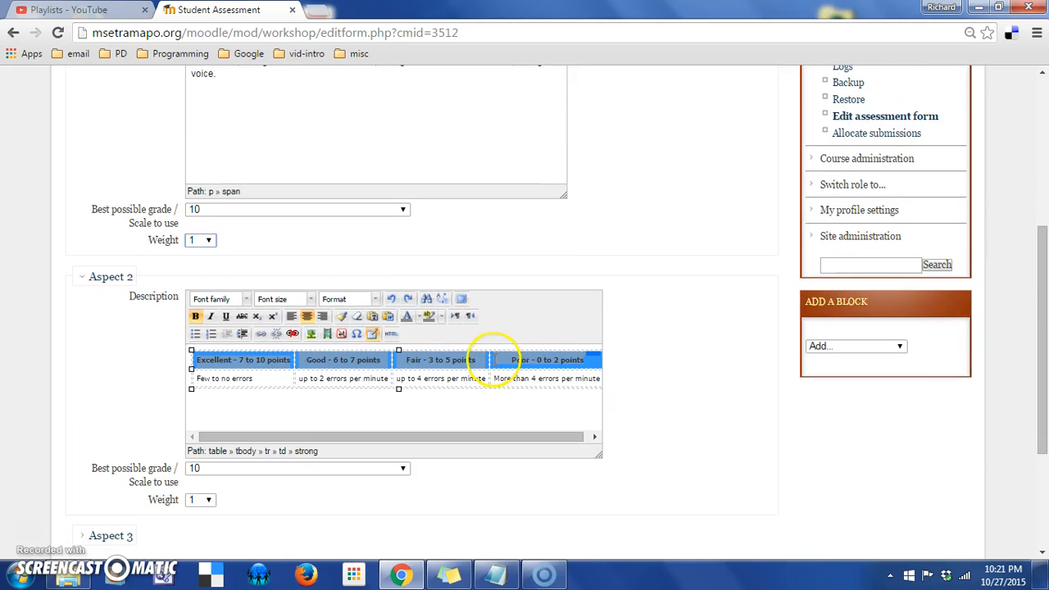
pyautogui.click(455, 402)
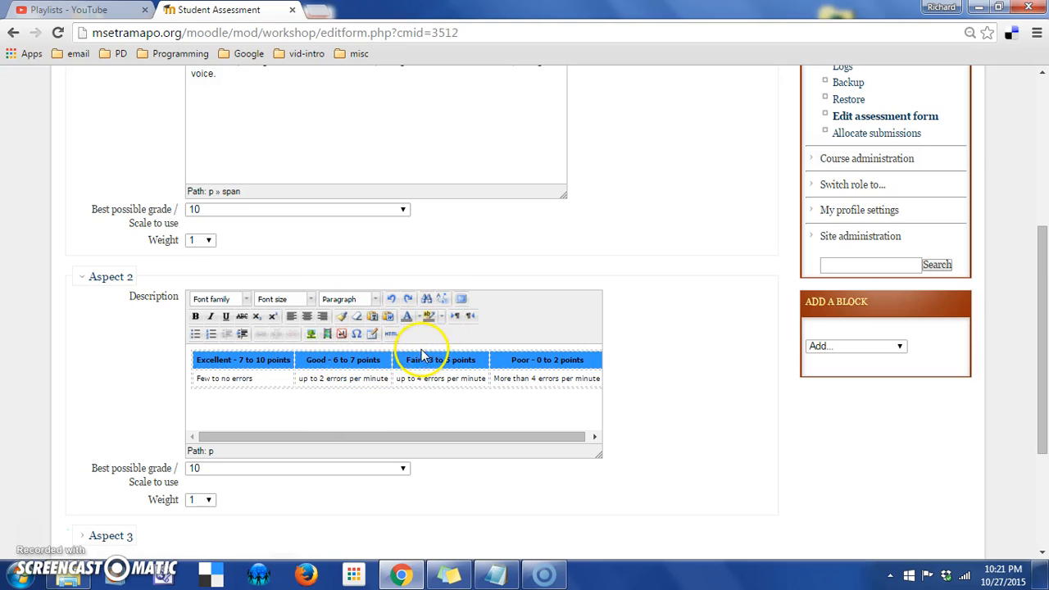
pyautogui.click(373, 334)
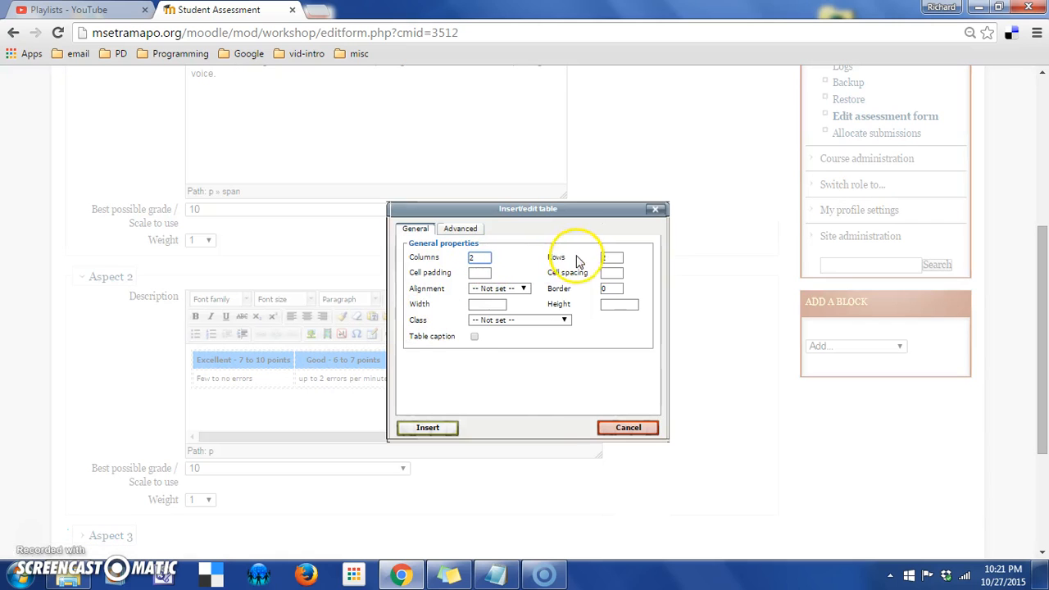
pyautogui.click(607, 429)
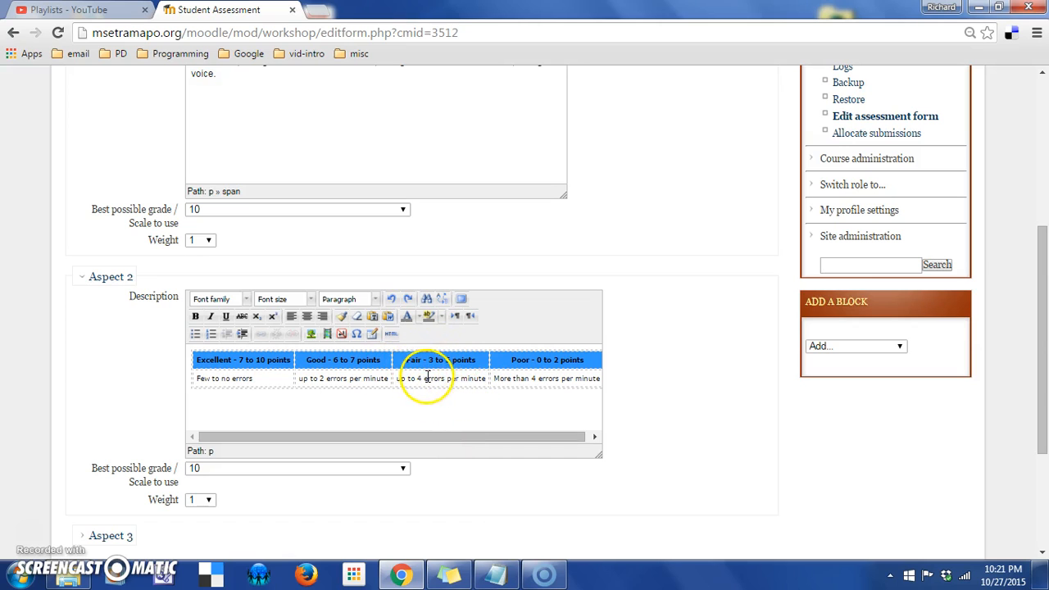
# Step: Check the empty Aspect 3 section and add blanks for more aspects to the assessment form
pyautogui.scroll(-3, 1029, 363)
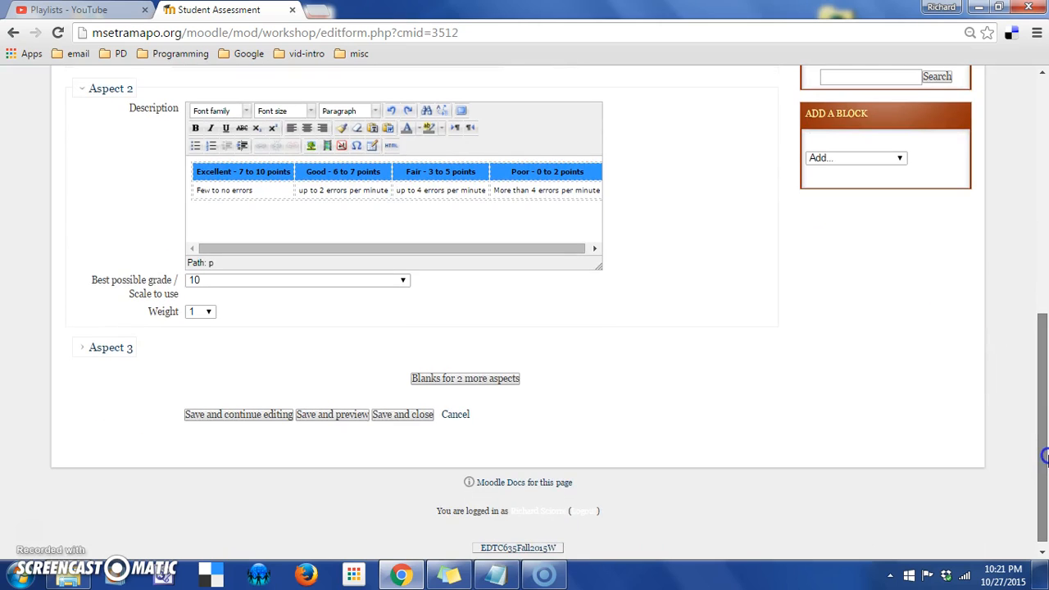
pyautogui.click(88, 348)
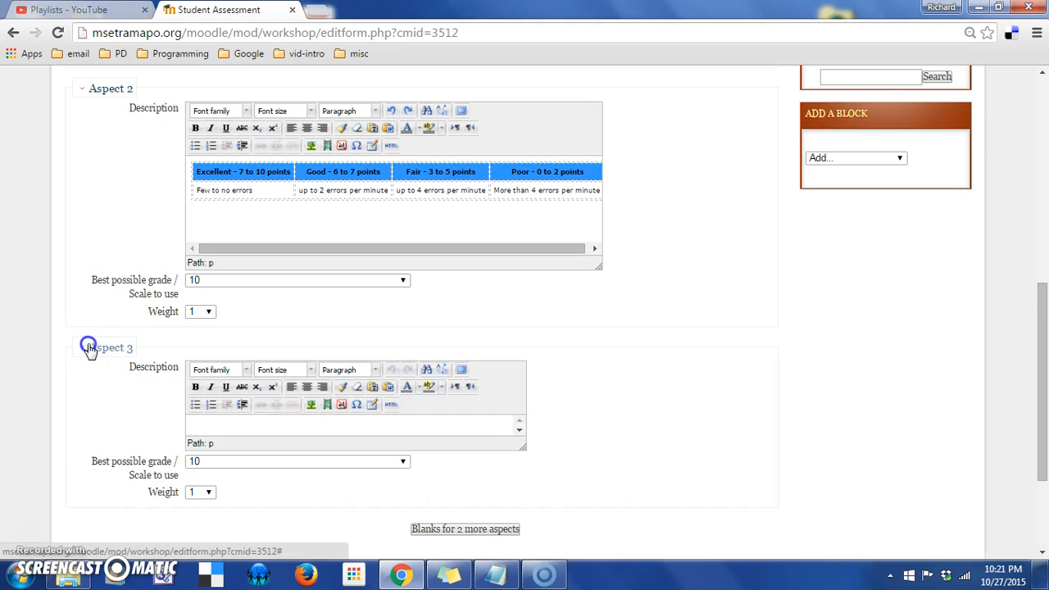
pyautogui.click(89, 348)
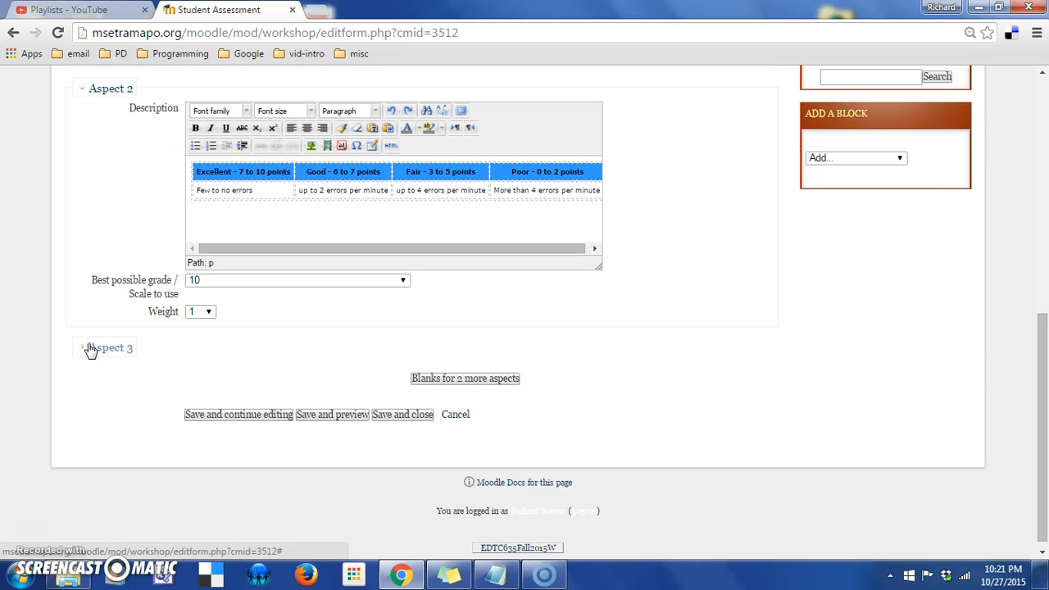
pyautogui.click(437, 378)
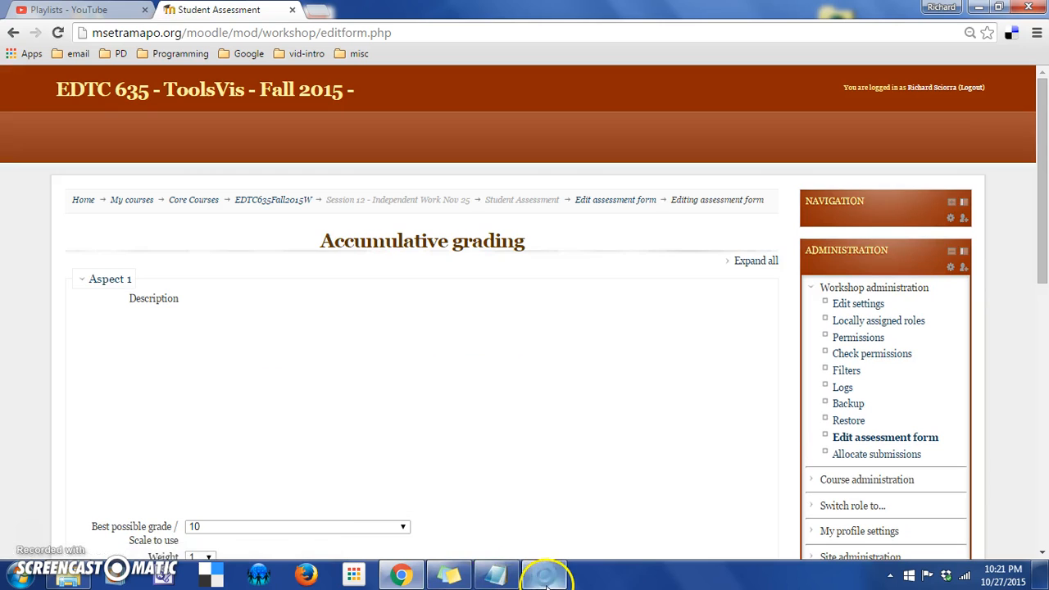
pyautogui.moveTo(1046, 191); pyautogui.dragTo(1045, 410)
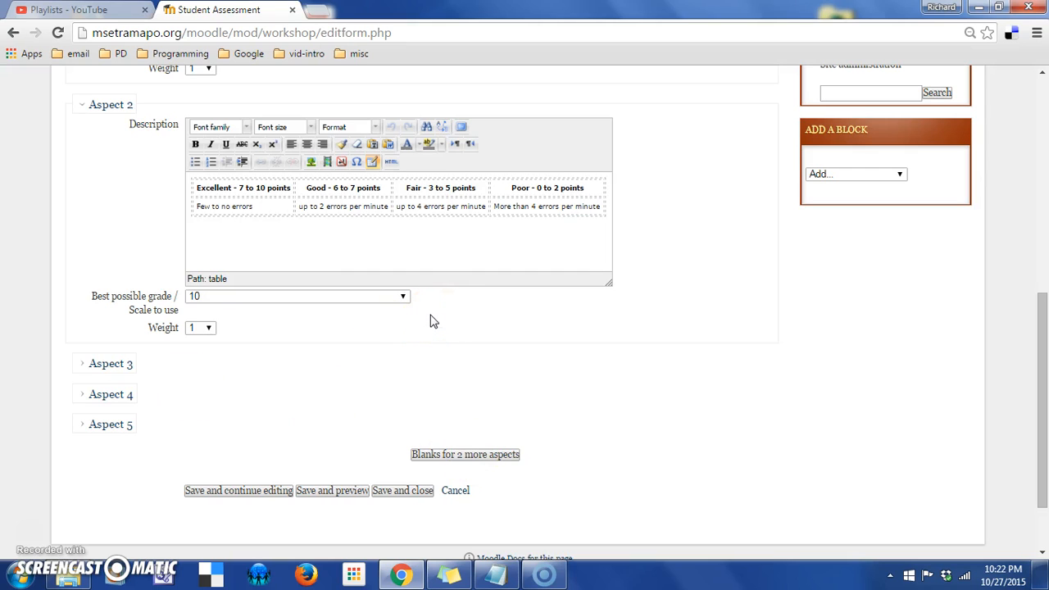
pyautogui.click(472, 453)
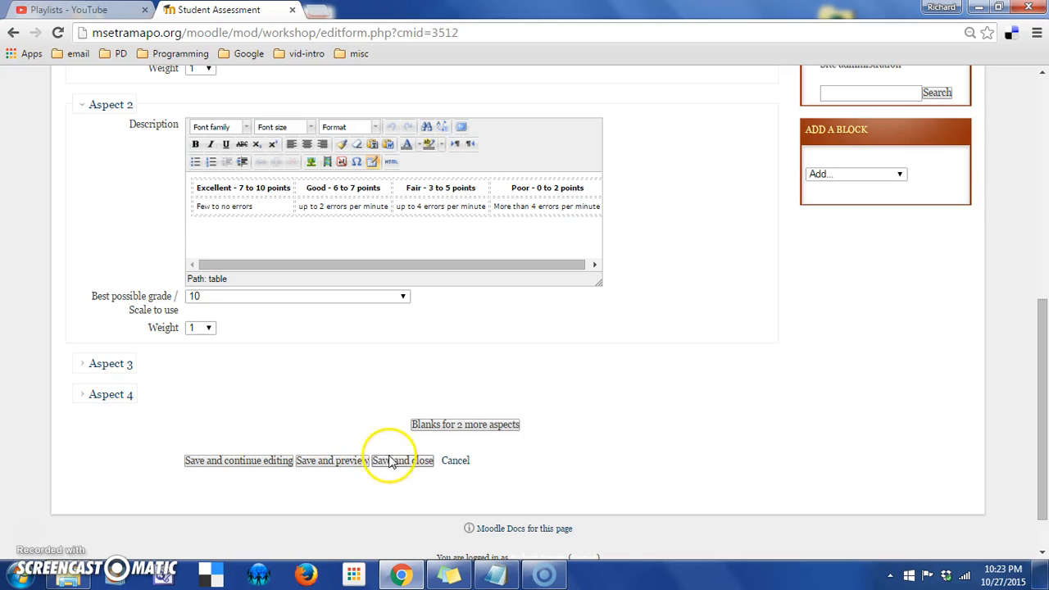
# Step: Save and preview the assessment form, examining the grade choices, comment boxes and overall feedback editor
pyautogui.click(351, 464)
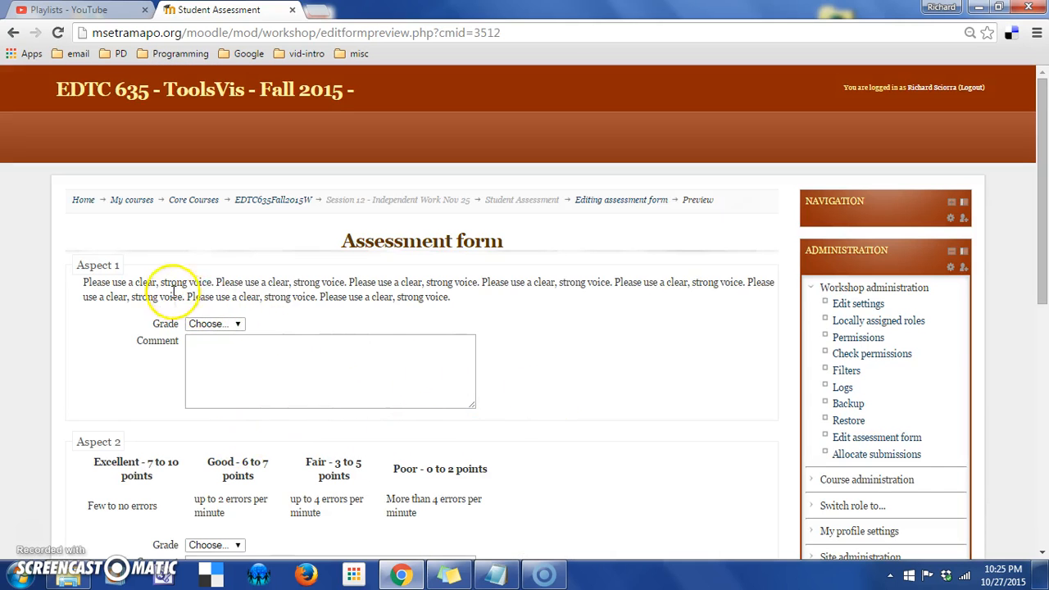
pyautogui.click(231, 325)
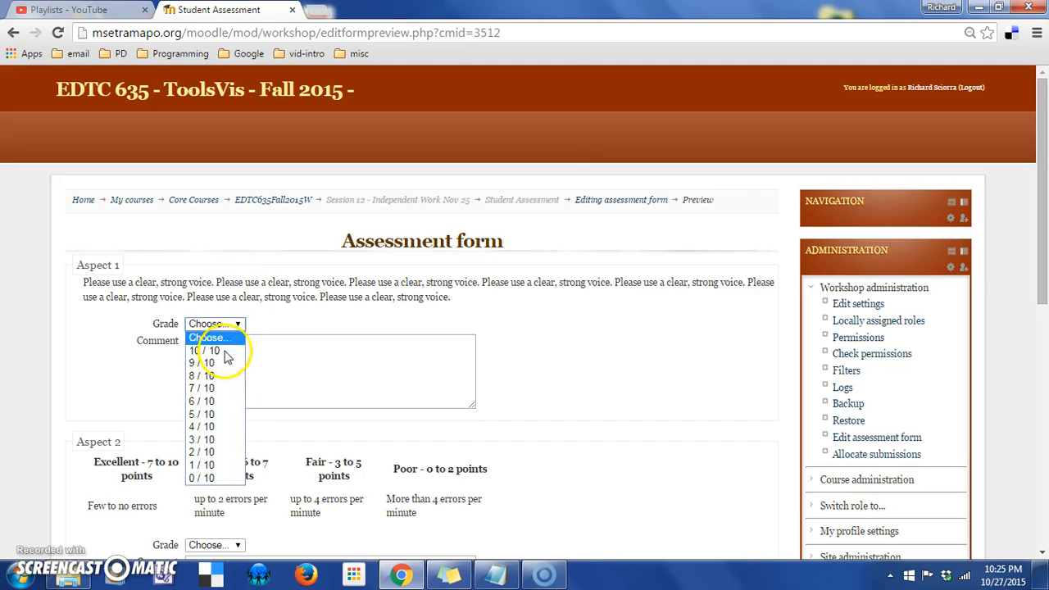
pyautogui.click(259, 302)
pyautogui.click(218, 354)
pyautogui.moveTo(1043, 220); pyautogui.dragTo(1045, 304)
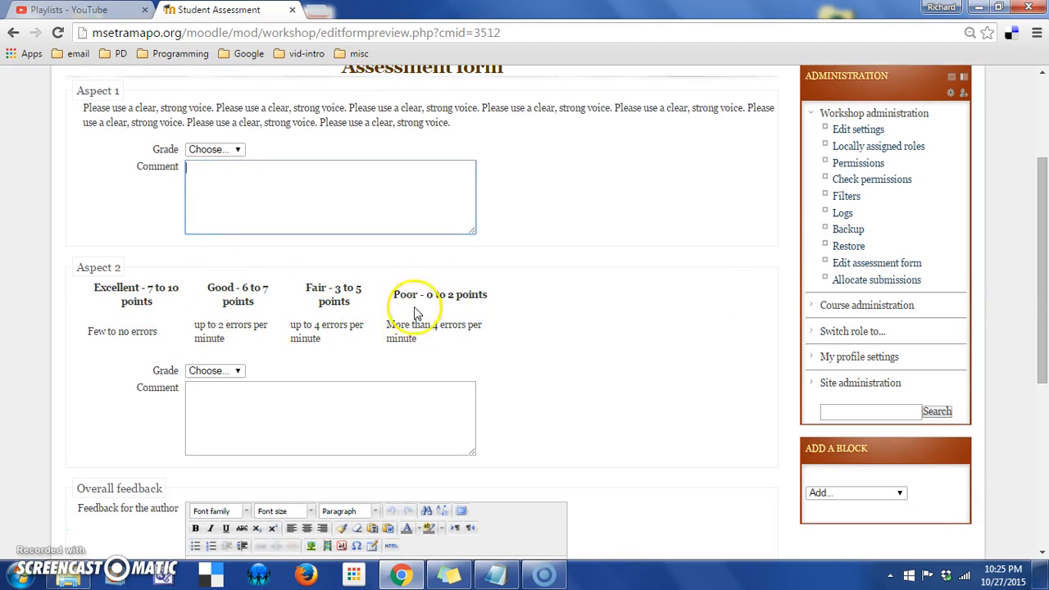
pyautogui.click(221, 371)
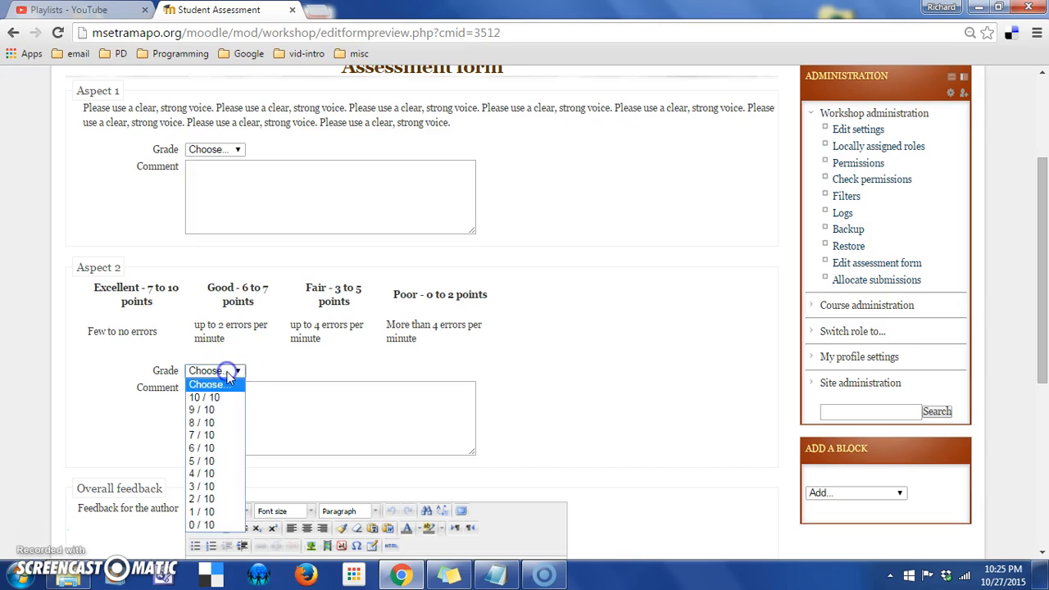
pyautogui.click(336, 366)
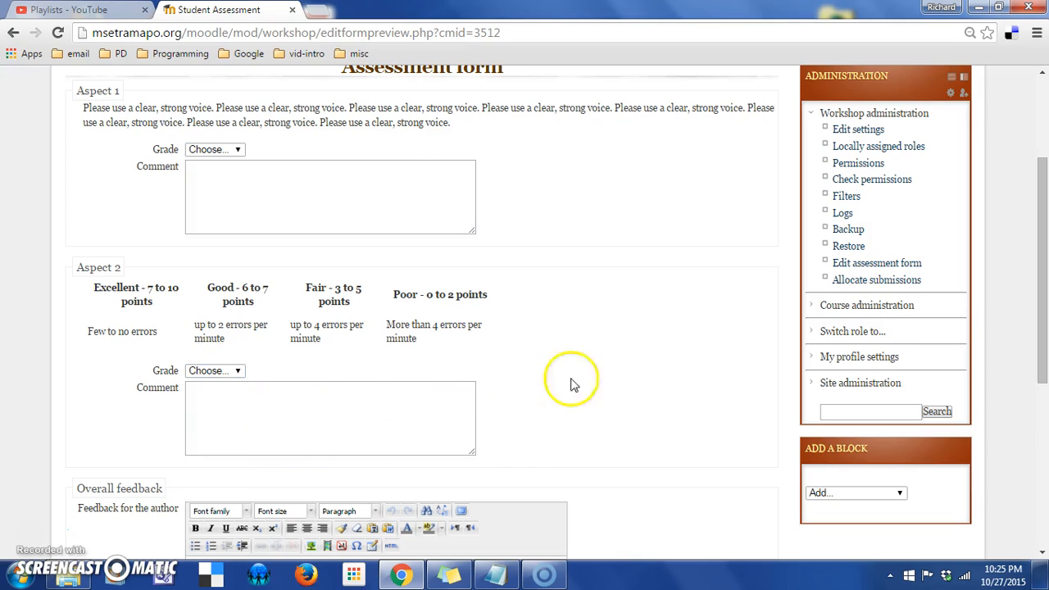
pyautogui.moveTo(1040, 325); pyautogui.dragTo(1045, 428)
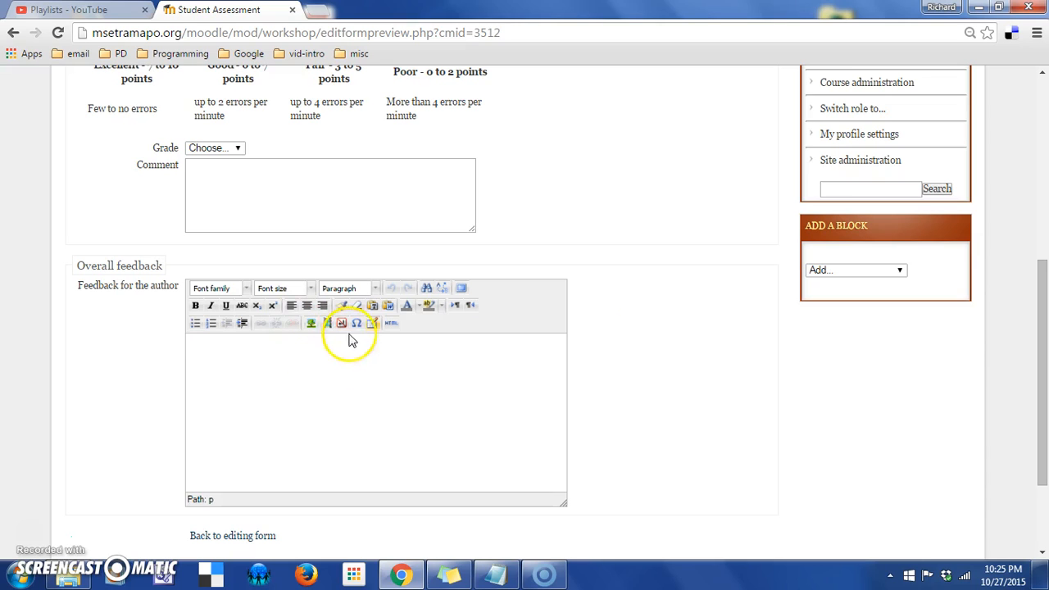
pyautogui.moveTo(1046, 369); pyautogui.dragTo(1046, 410)
# Step: Leave the assessment form preview and reopen the Student Assessment workshop from Session 12 of the course
pyautogui.click(232, 440)
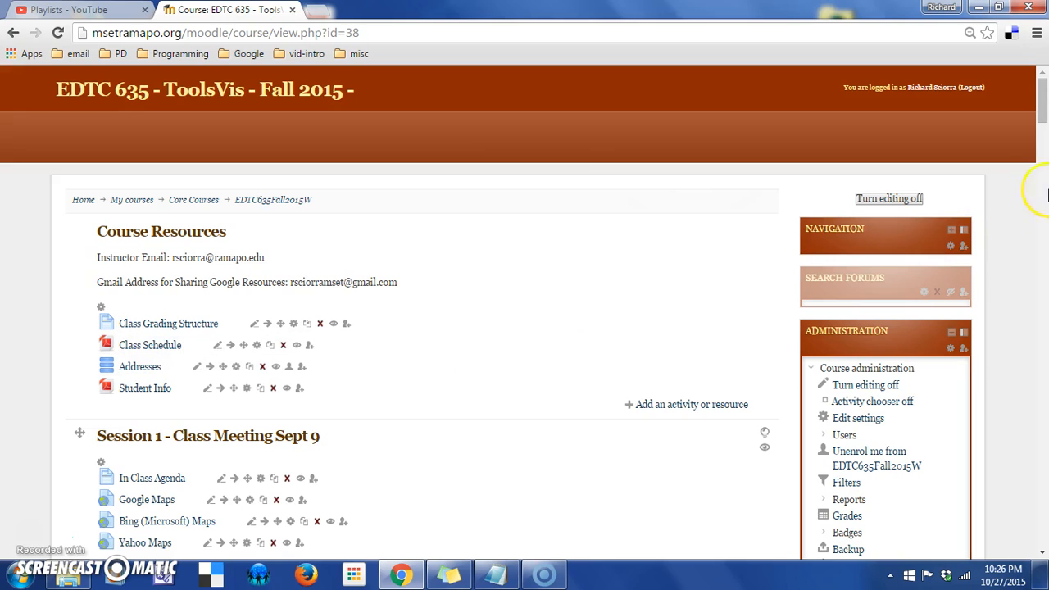
pyautogui.moveTo(1046, 127); pyautogui.dragTo(1046, 558)
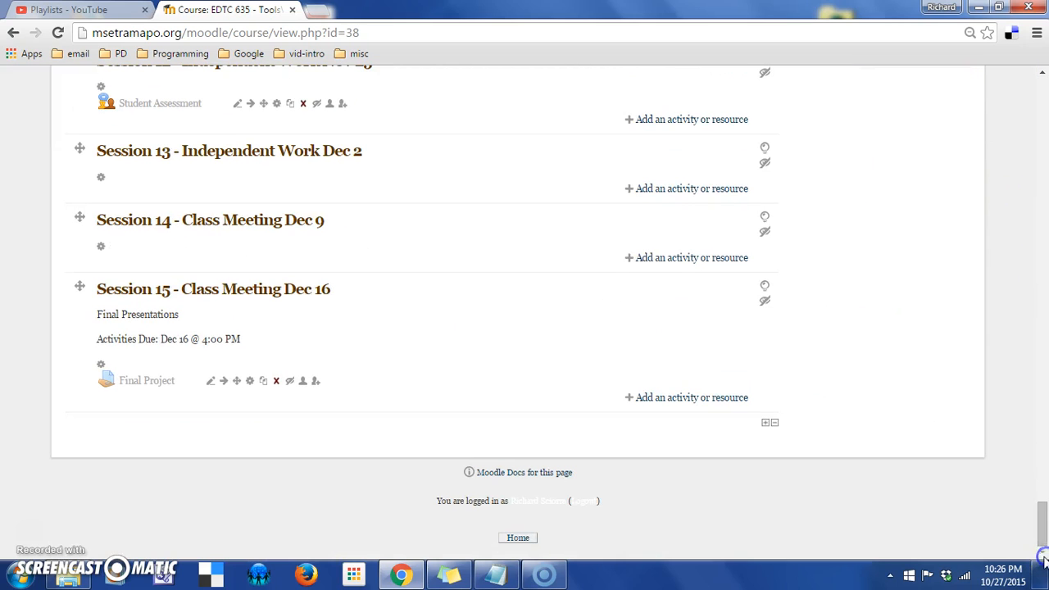
pyautogui.click(150, 108)
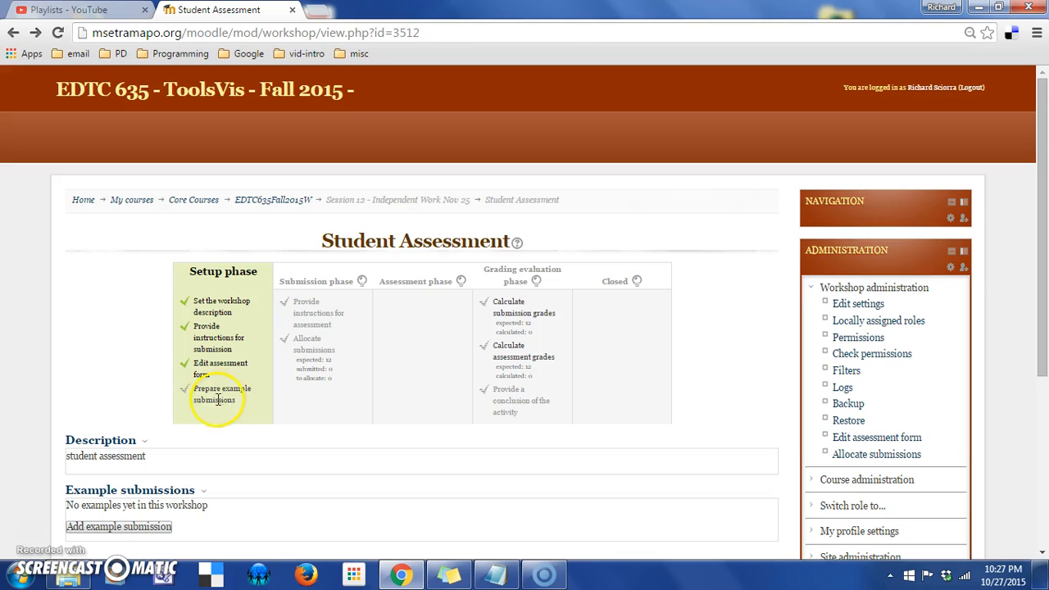
# Step: Add an example submission titled "Sample 1" with the content "placeholder" and save it
pyautogui.click(115, 528)
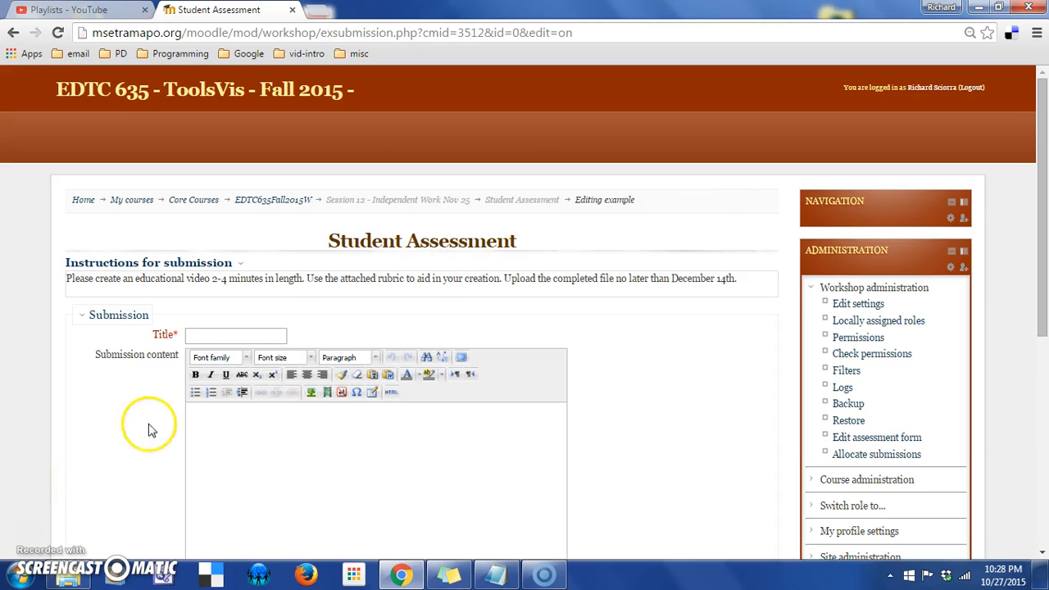
pyautogui.click(201, 335)
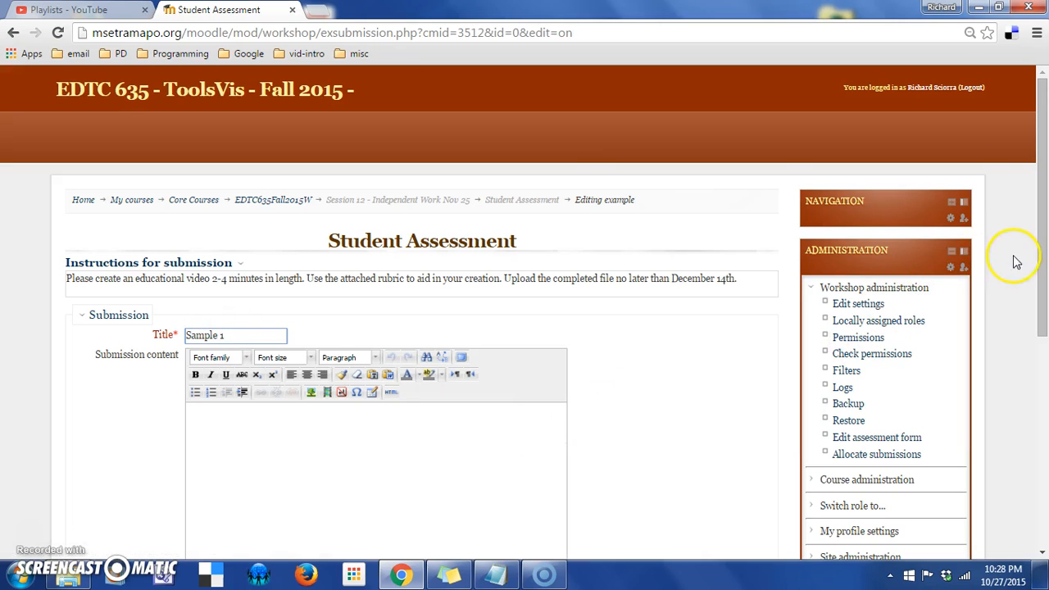
pyautogui.moveTo(1040, 271); pyautogui.dragTo(1047, 381)
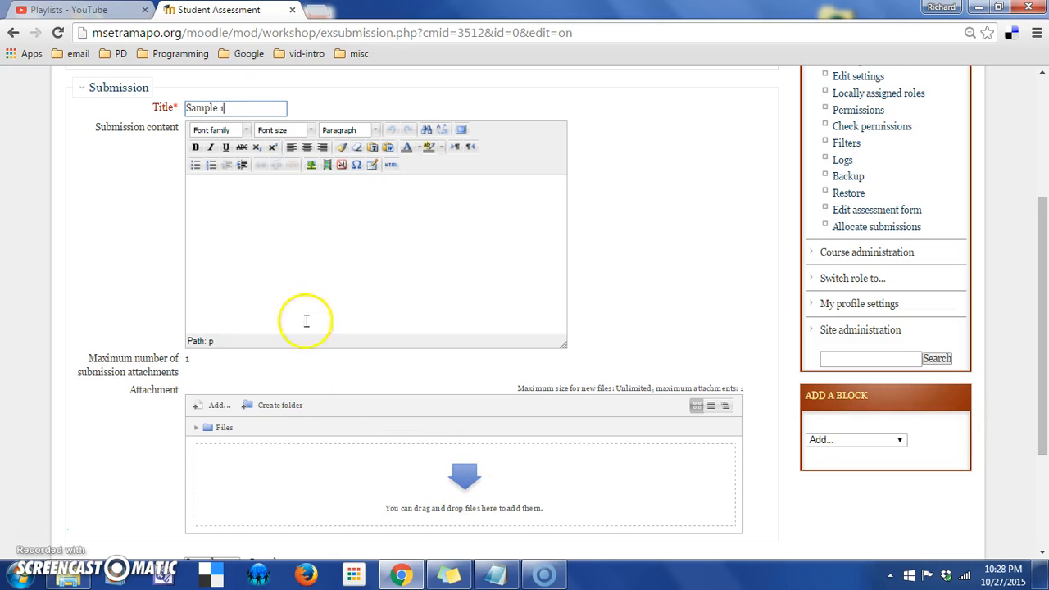
pyautogui.click(248, 192)
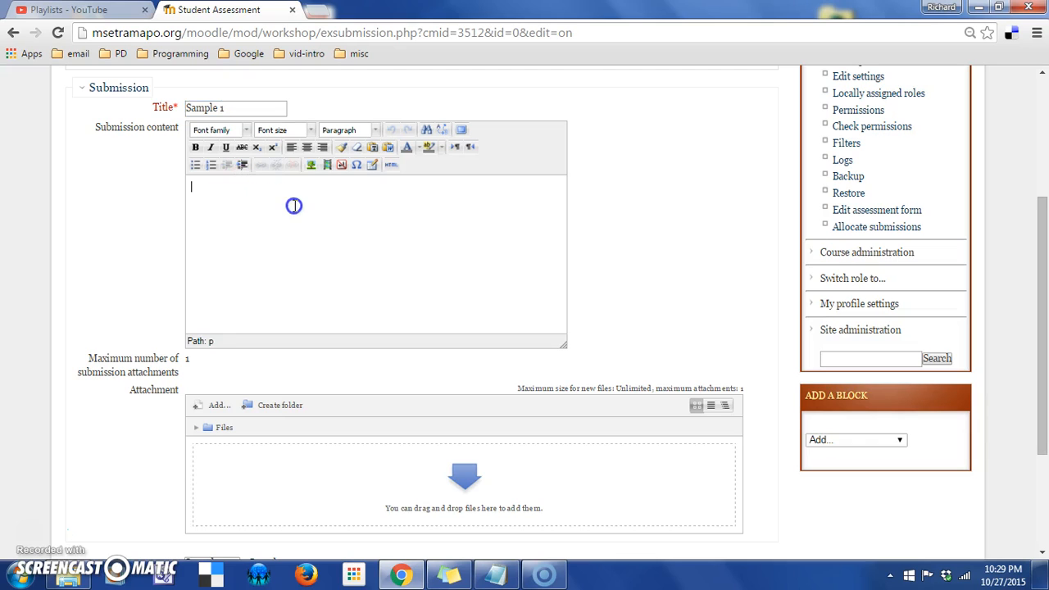
pyautogui.click(323, 194)
pyautogui.moveTo(1042, 207); pyautogui.dragTo(1044, 234)
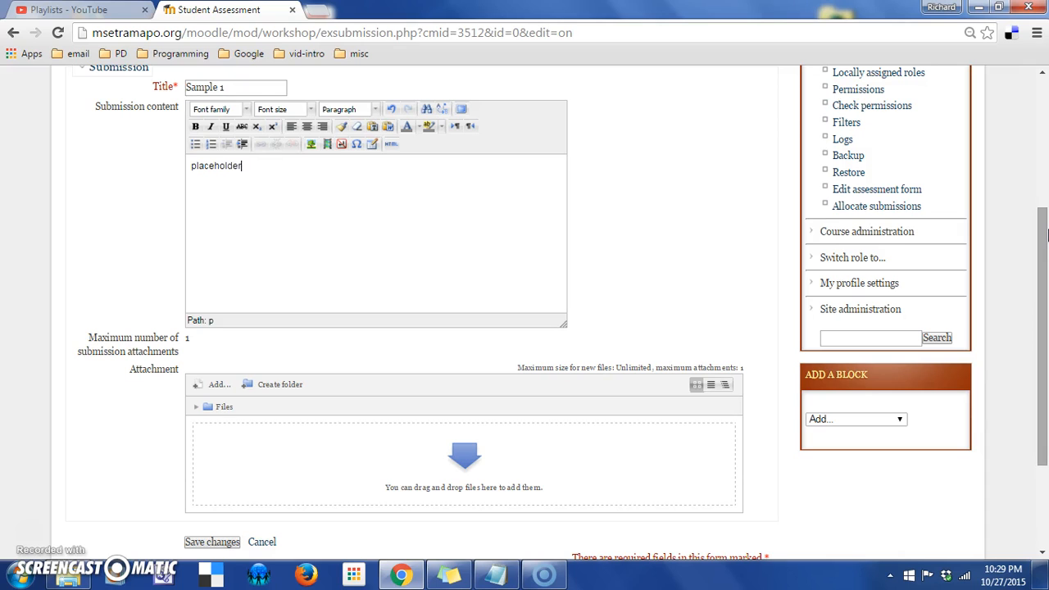
pyautogui.moveTo(1034, 367); pyautogui.dragTo(874, 492)
pyautogui.click(220, 399)
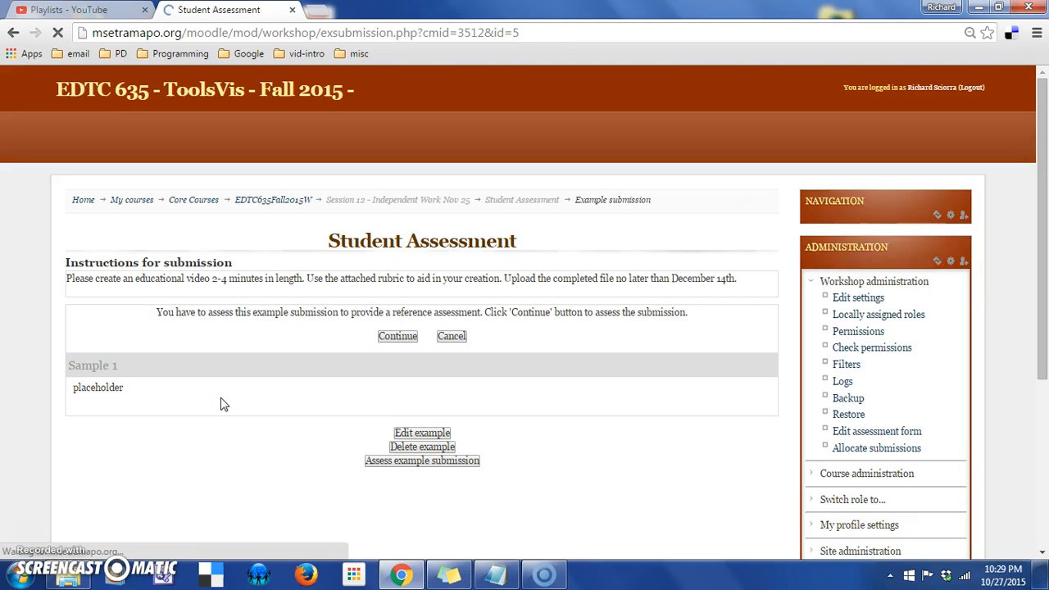
pyautogui.click(238, 414)
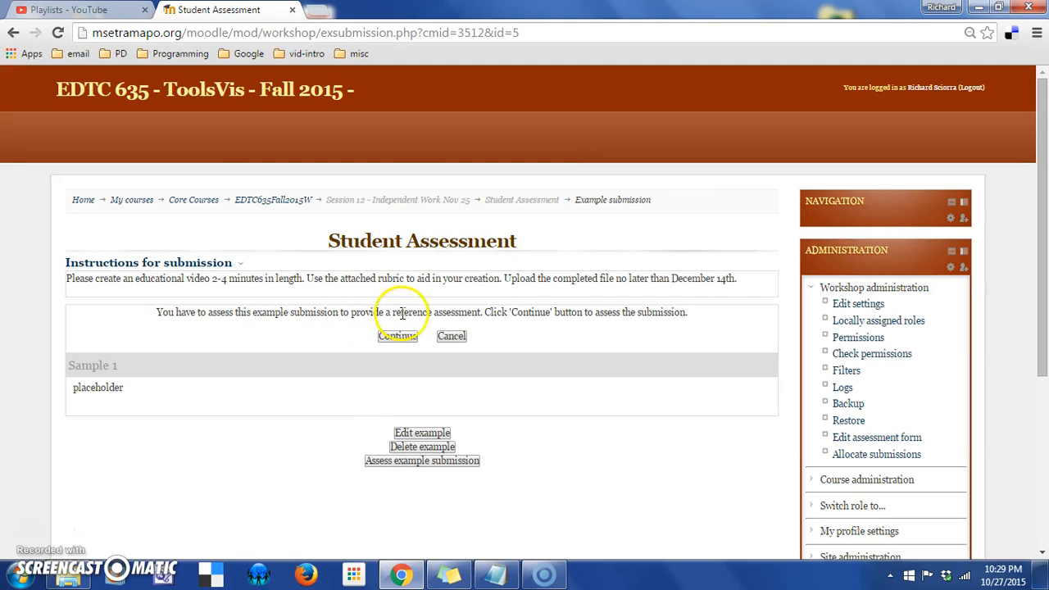
# Step: Start the reference assessment of Sample 1, grading Aspect 1 as 8 / 10 and entering filler text as its comment
pyautogui.moveTo(441, 313); pyautogui.dragTo(473, 310)
pyautogui.click(414, 338)
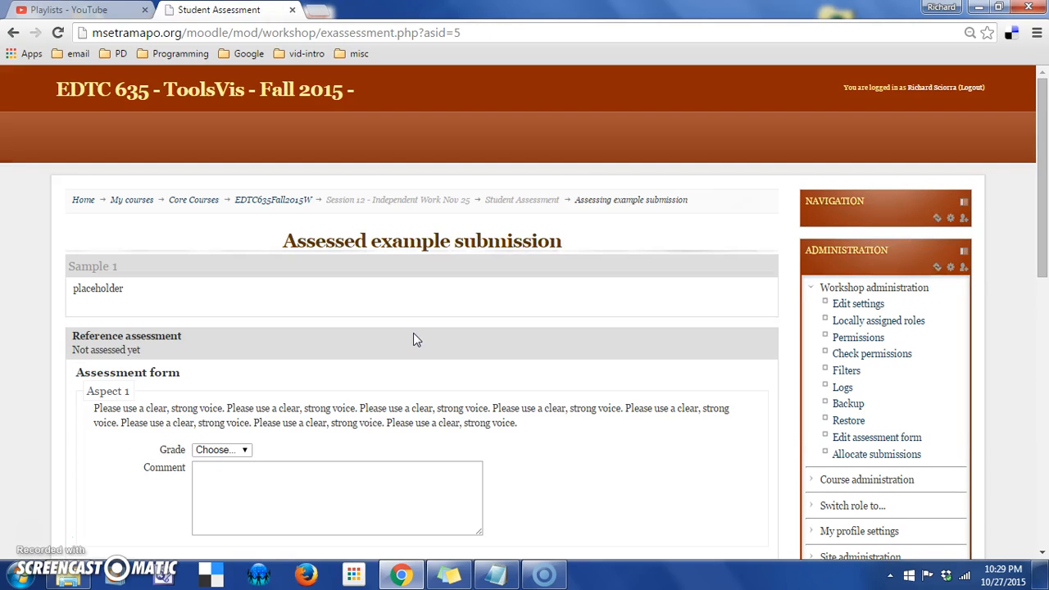
pyautogui.moveTo(1048, 242); pyautogui.dragTo(1046, 322)
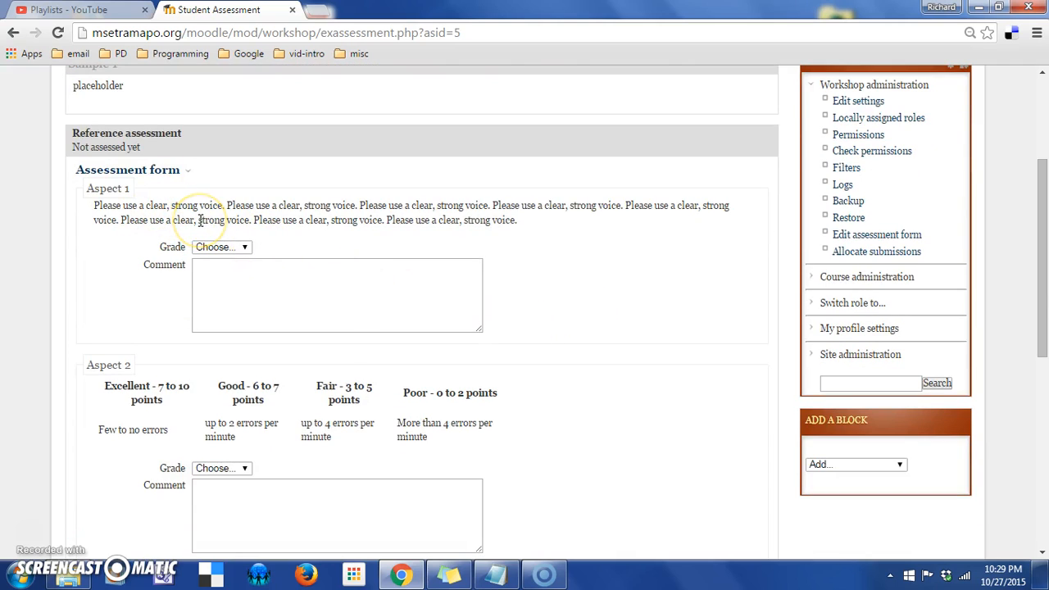
pyautogui.click(242, 247)
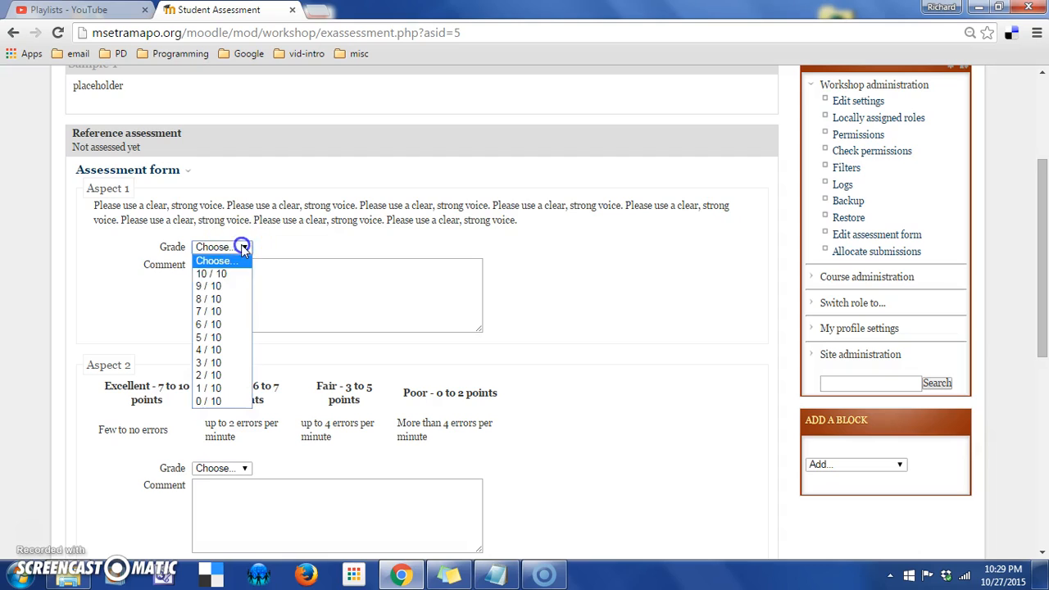
pyautogui.click(222, 300)
pyautogui.click(255, 284)
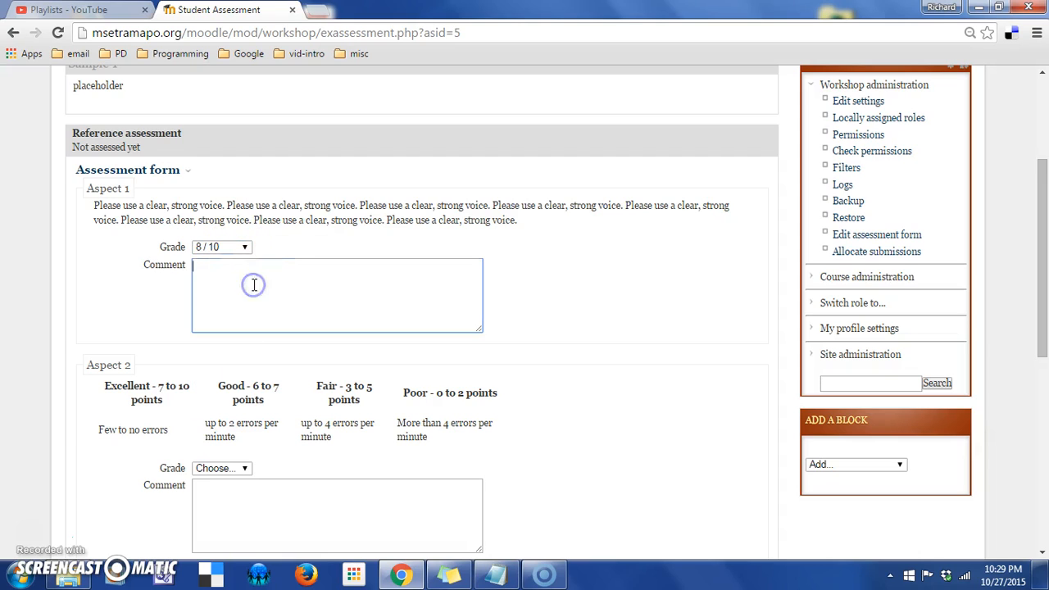
pyautogui.write('fdja')
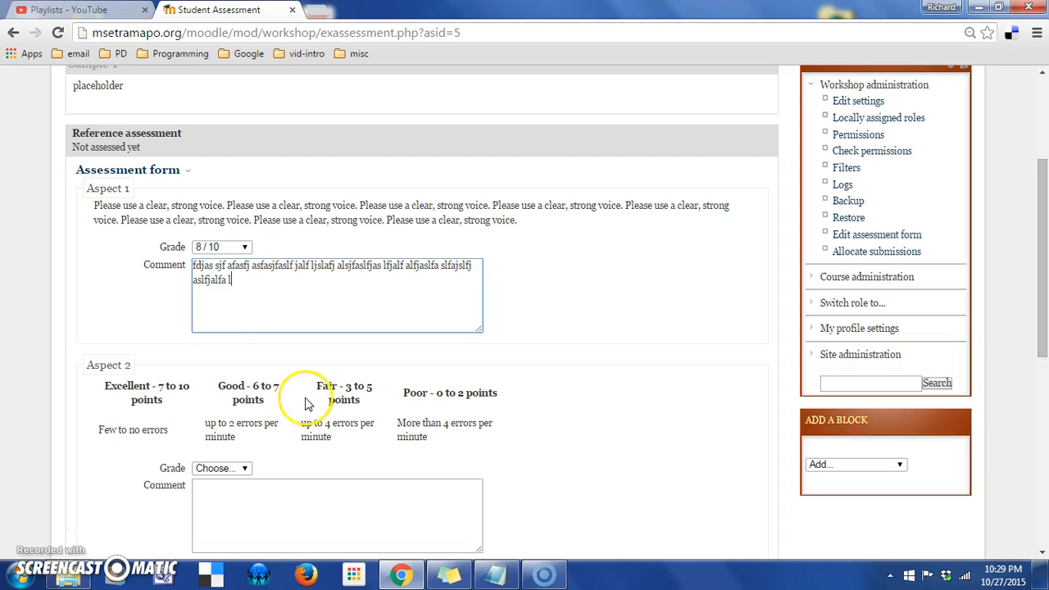
# Step: Grade Aspect 2 as 9 / 10 and enter filler text as its comment
pyautogui.click(246, 469)
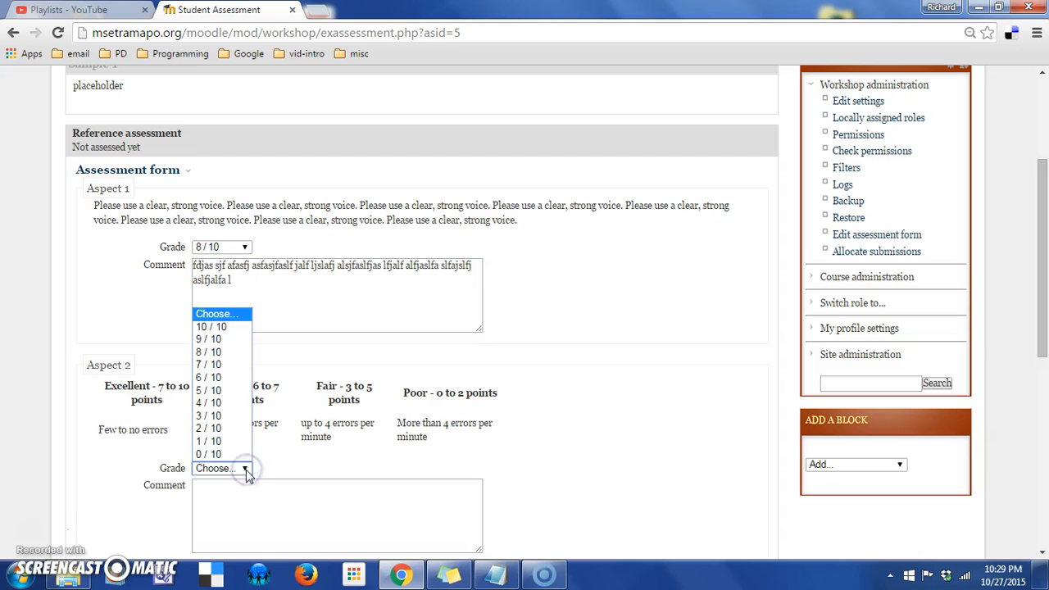
pyautogui.click(215, 339)
pyautogui.click(258, 499)
pyautogui.write('asf lasdfaf sdalfjsalfjsfaslfja lla jf asfj  afjaf jlajflas falsjfalsjf lafals')
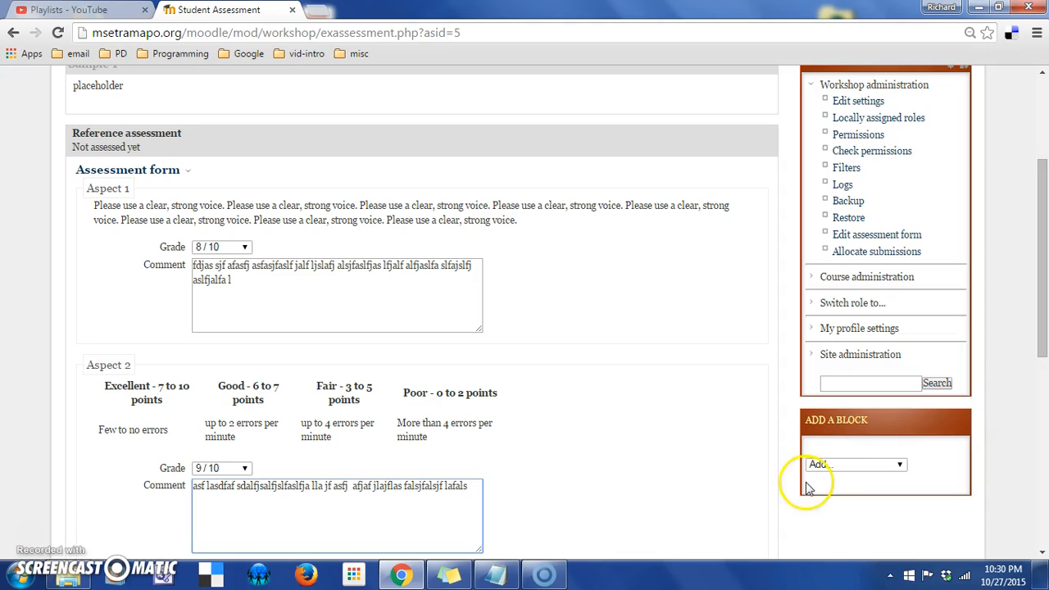
# Step: Enter filler text as the overall feedback for the author, then save and close the reference assessment
pyautogui.moveTo(1035, 292); pyautogui.dragTo(1044, 434)
pyautogui.click(472, 376)
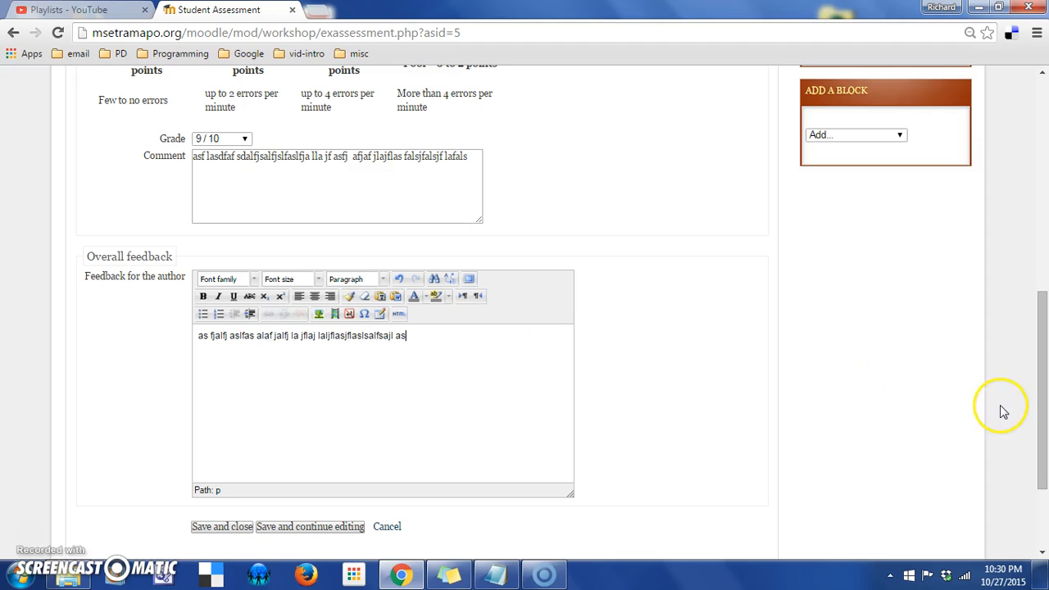
pyautogui.click(1045, 371)
pyautogui.moveTo(1045, 370); pyautogui.dragTo(1046, 414)
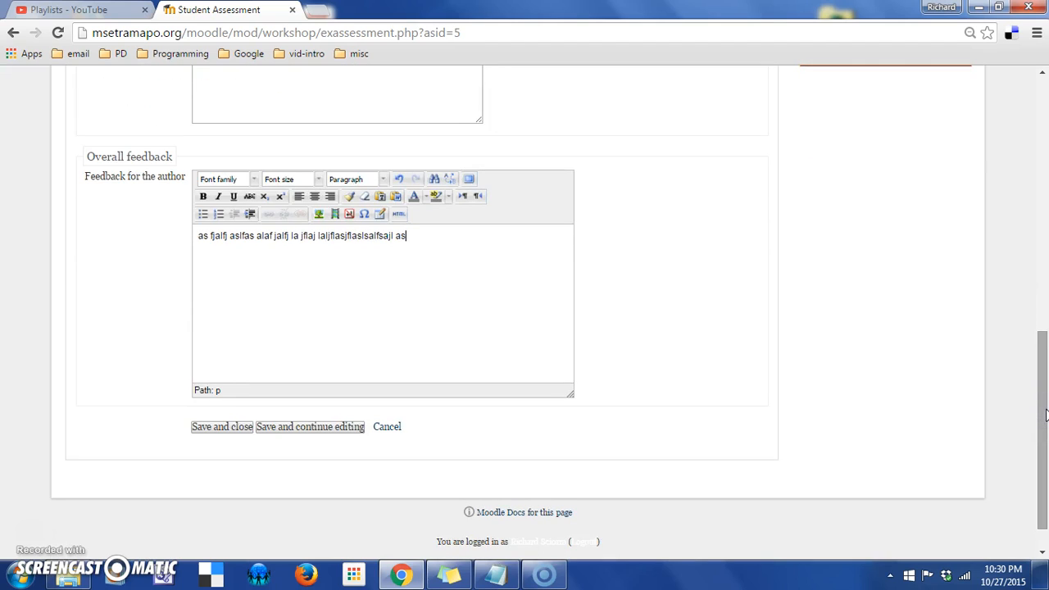
pyautogui.moveTo(1045, 414); pyautogui.dragTo(1046, 431)
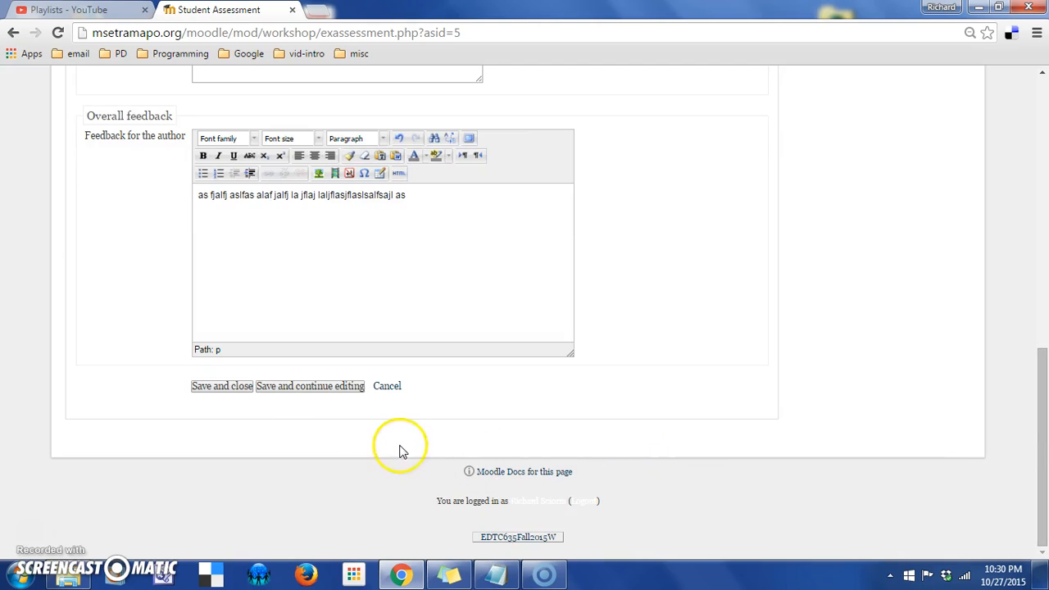
pyautogui.click(248, 391)
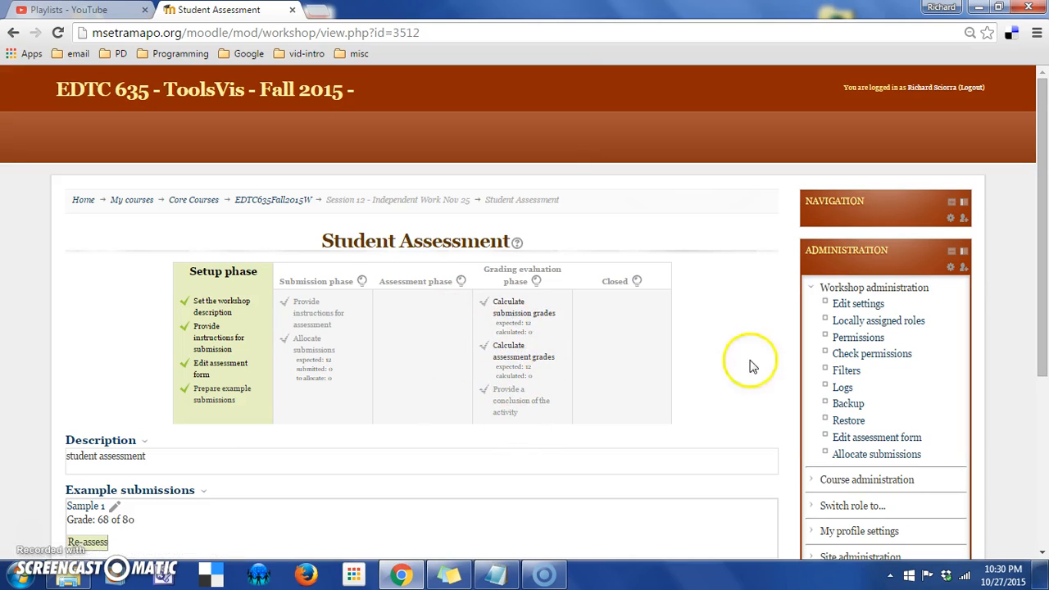
# Step: Enter filler text as the instructions for assessment in the workshop settings, then save and return to the course
pyautogui.moveTo(1047, 263); pyautogui.dragTo(1045, 369)
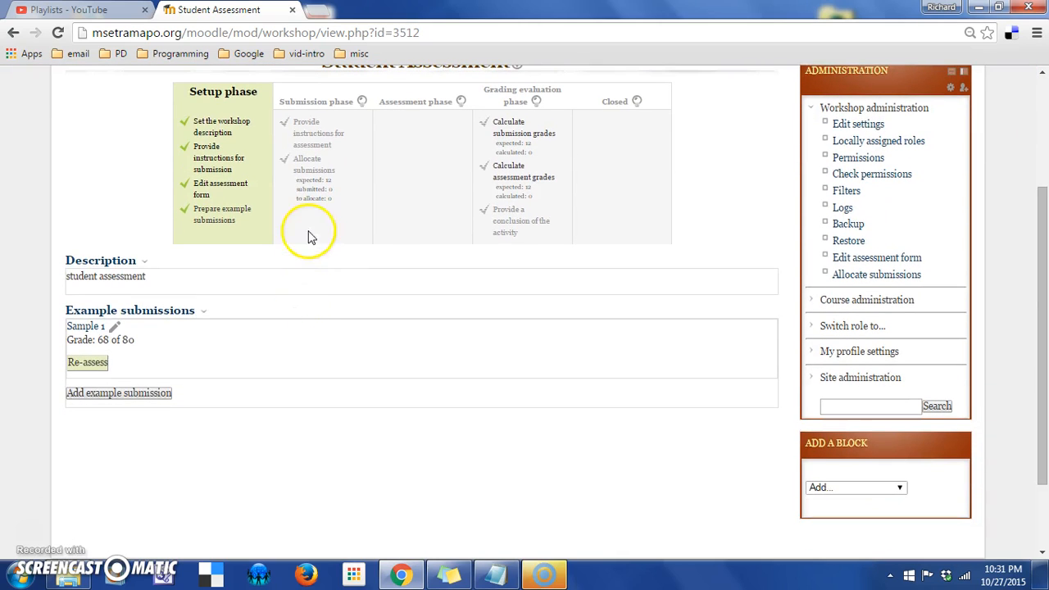
pyautogui.click(309, 128)
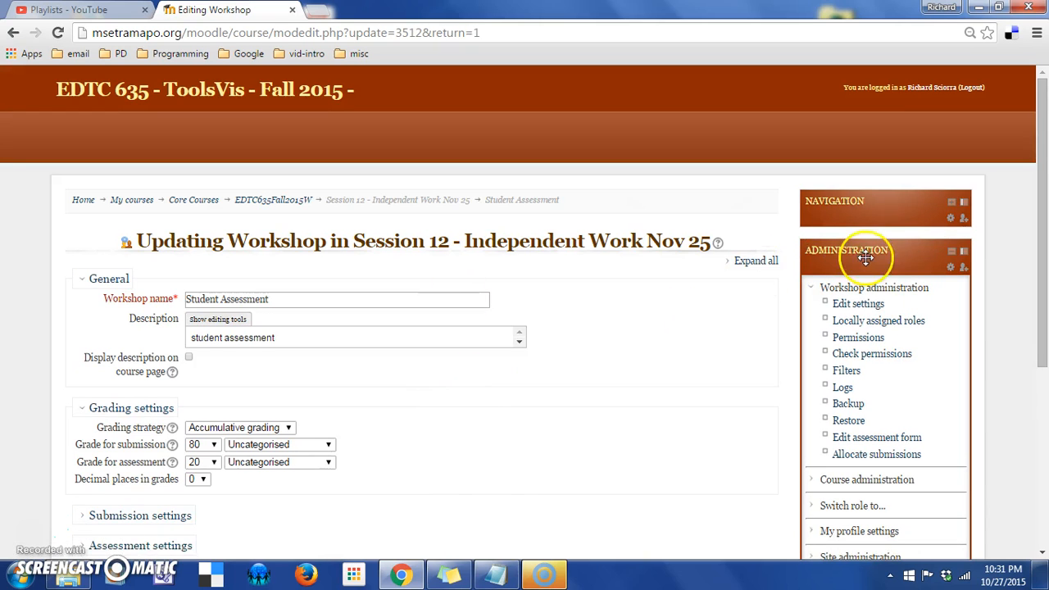
pyautogui.moveTo(1040, 218); pyautogui.dragTo(1045, 386)
pyautogui.click(83, 297)
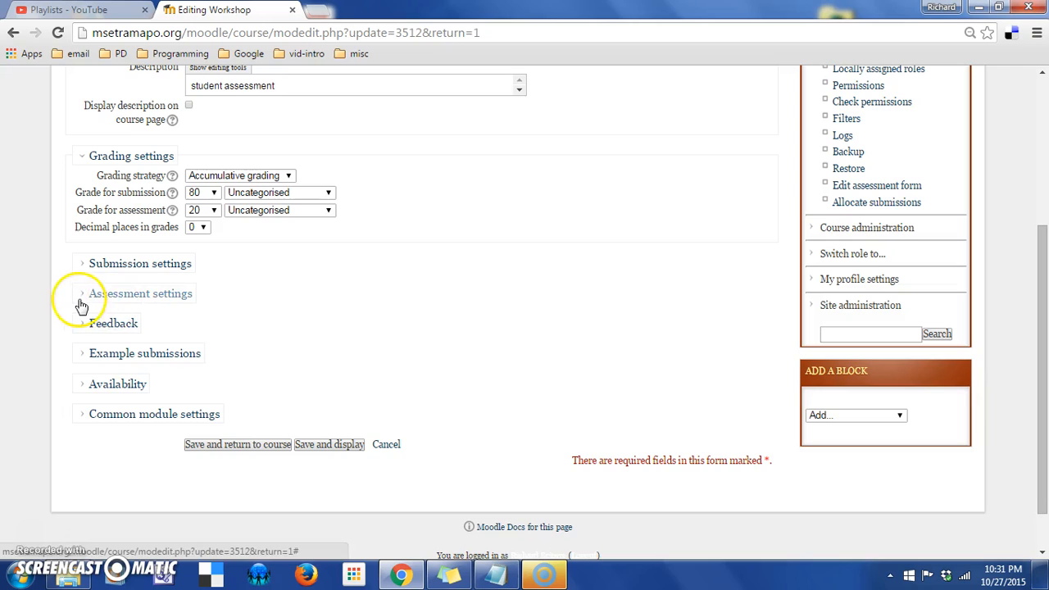
pyautogui.click(231, 370)
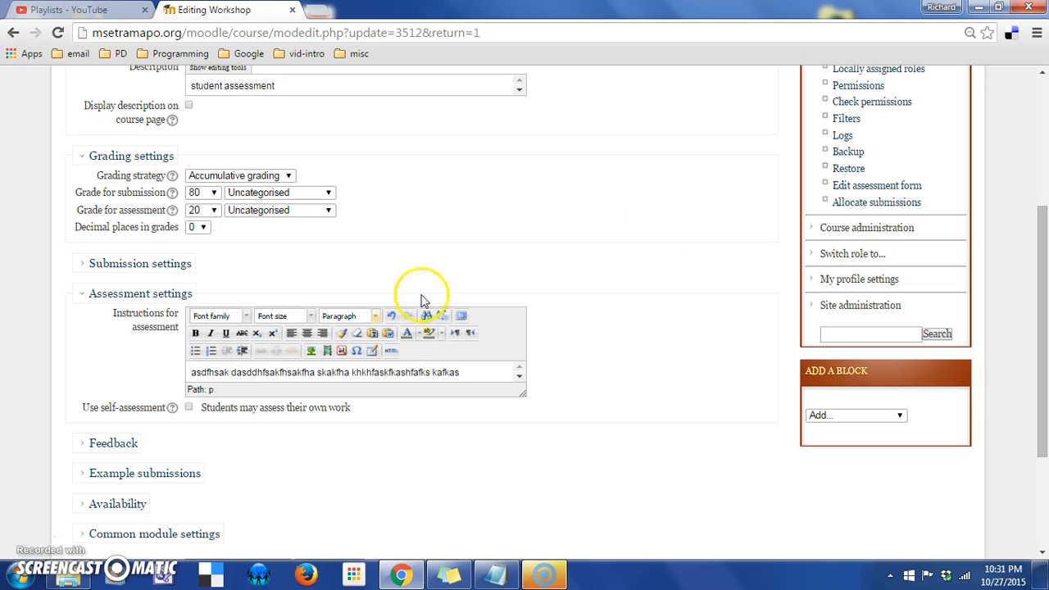
pyautogui.moveTo(1041, 310); pyautogui.dragTo(1043, 394)
pyautogui.click(267, 430)
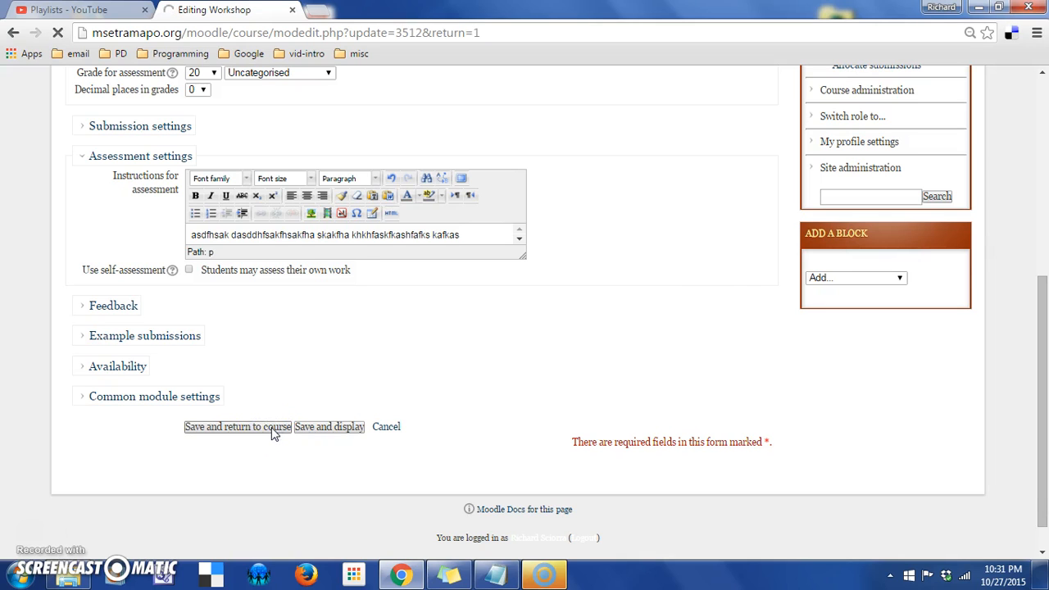
# Step: Reopen the Student Assessment workshop and examine the manual allocation of submissions to reviewers
pyautogui.click(158, 127)
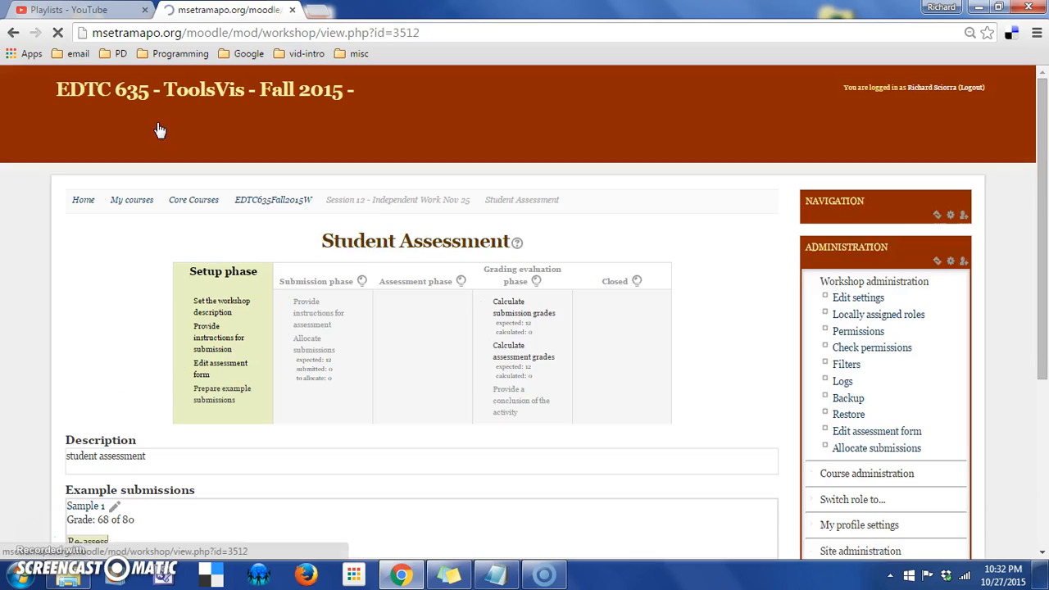
pyautogui.click(311, 350)
pyautogui.click(311, 341)
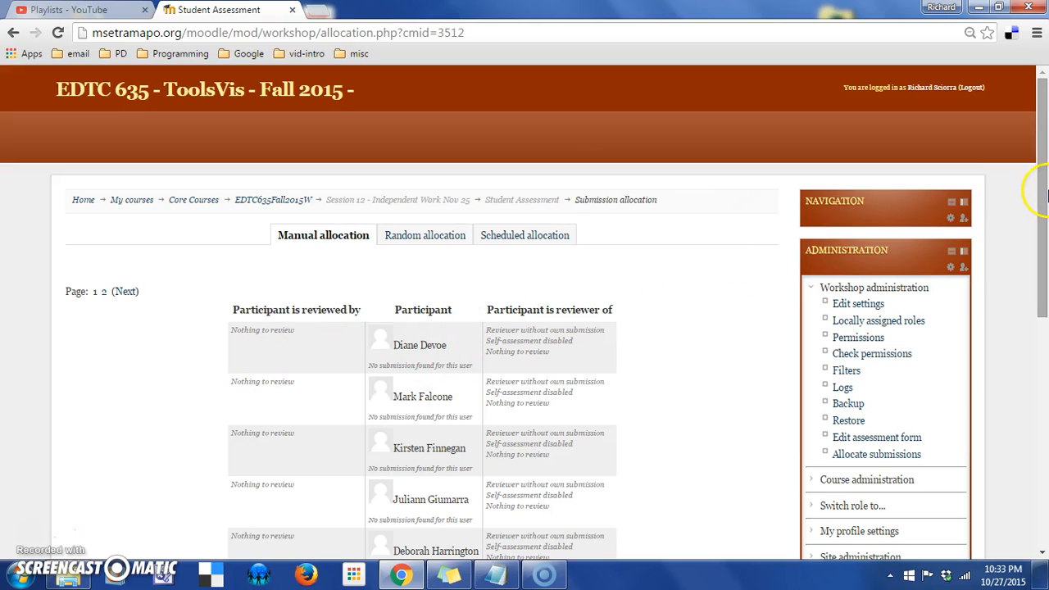
pyautogui.moveTo(1038, 164); pyautogui.dragTo(1013, 185)
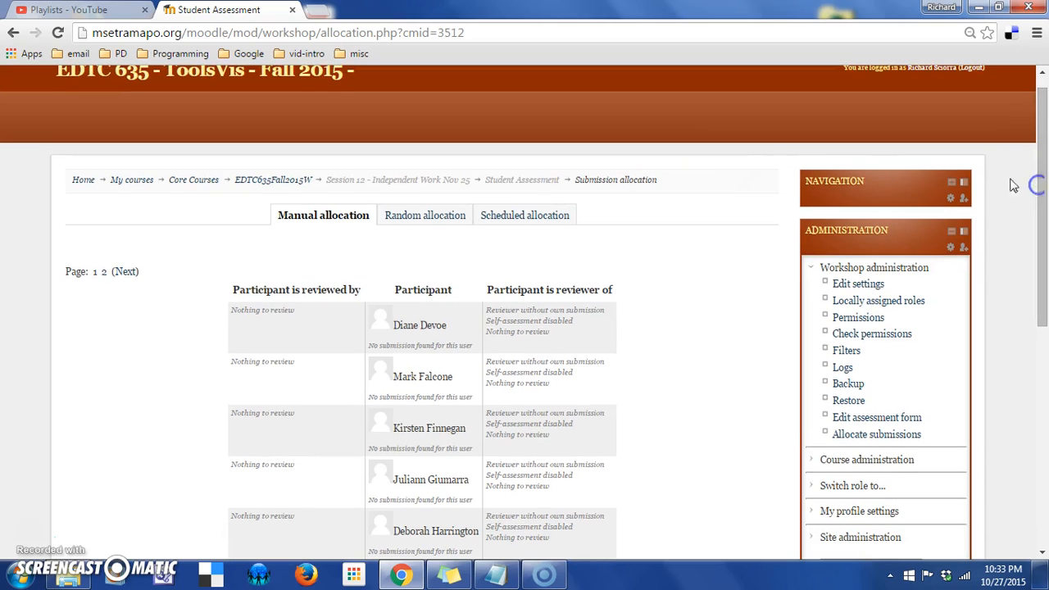
# Step: Randomly allocate submissions with 3 reviews per submission and current allocations removed, saving the changes and continuing past the result
pyautogui.click(405, 215)
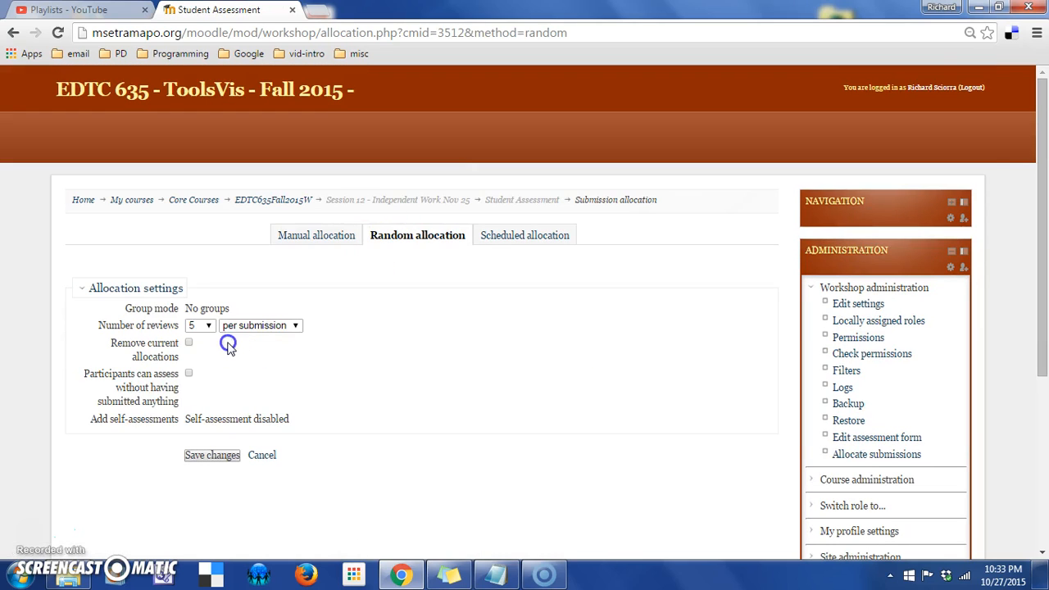
pyautogui.click(210, 327)
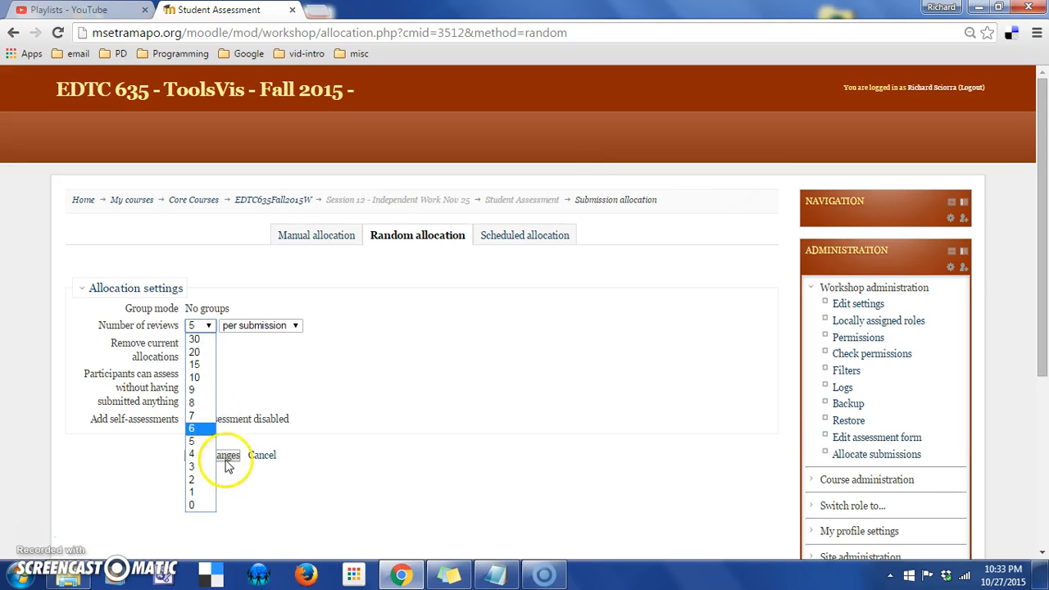
pyautogui.click(200, 468)
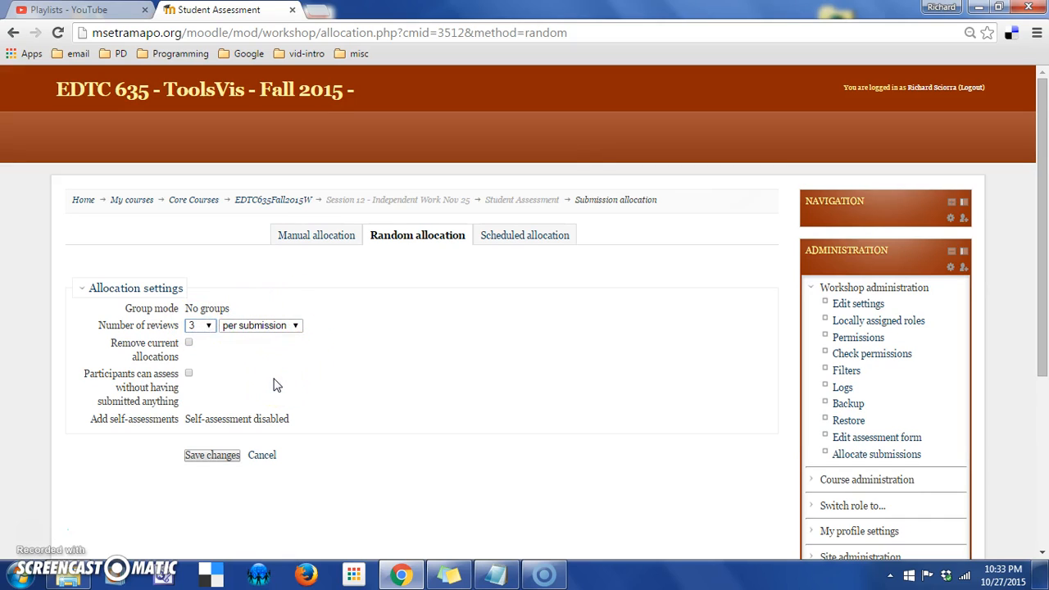
pyautogui.click(190, 346)
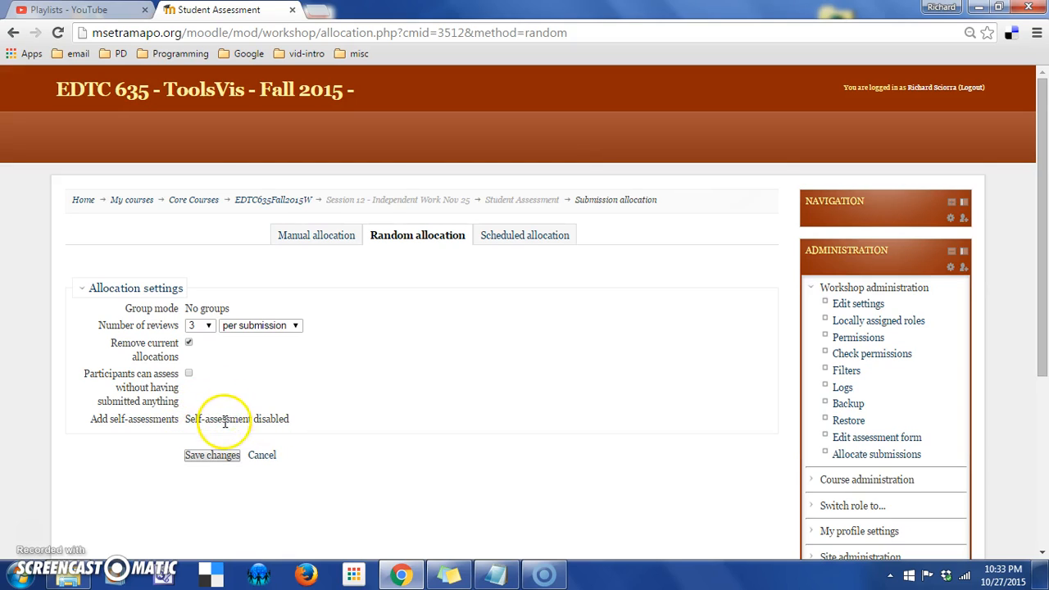
pyautogui.click(215, 459)
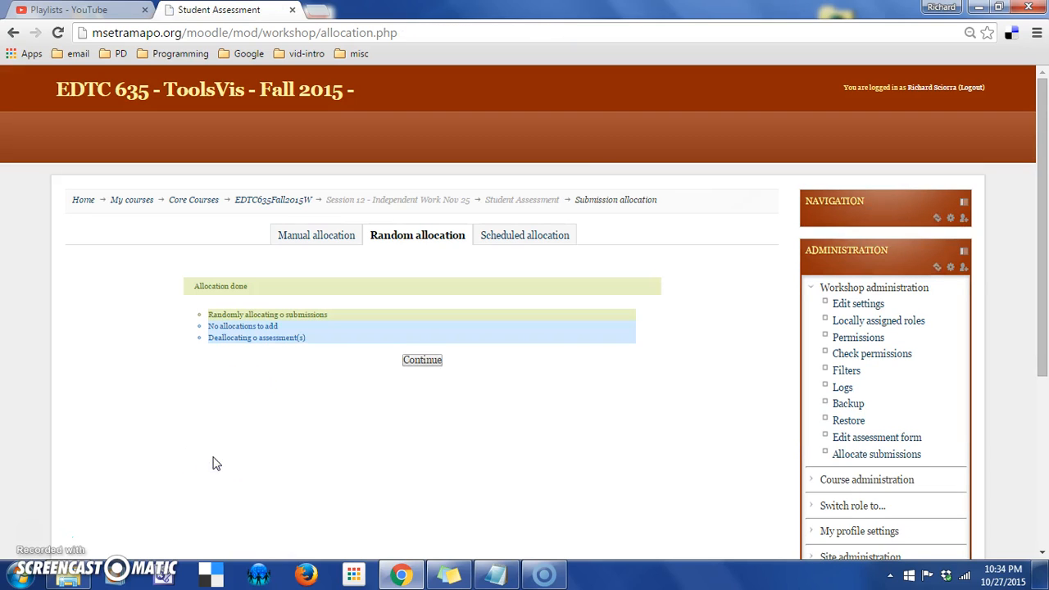
pyautogui.click(423, 364)
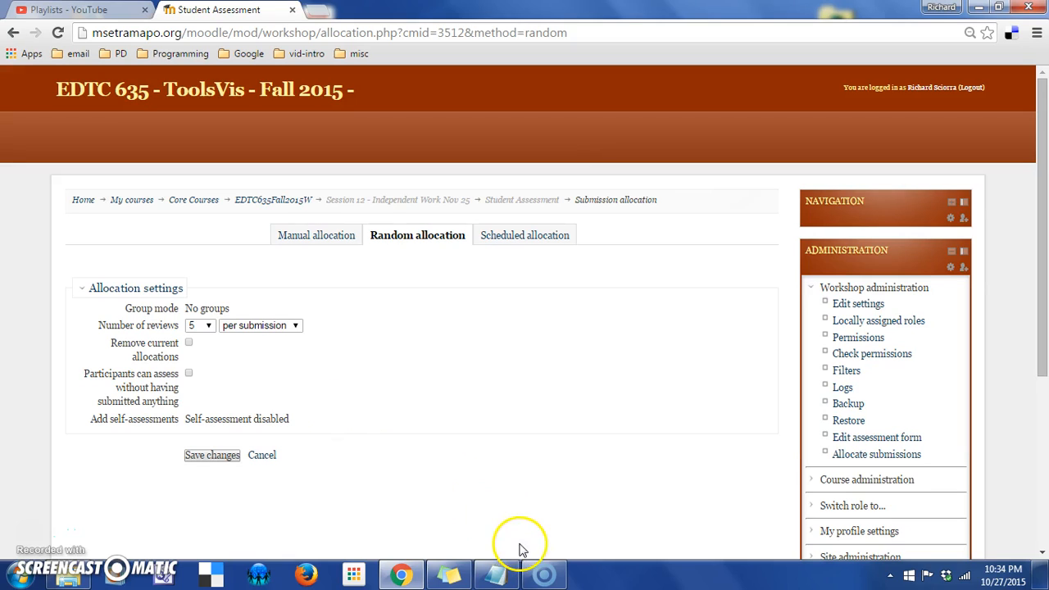
# Step: Return to the Student Assessment workshop page and check the task list of each phase
pyautogui.click(191, 105)
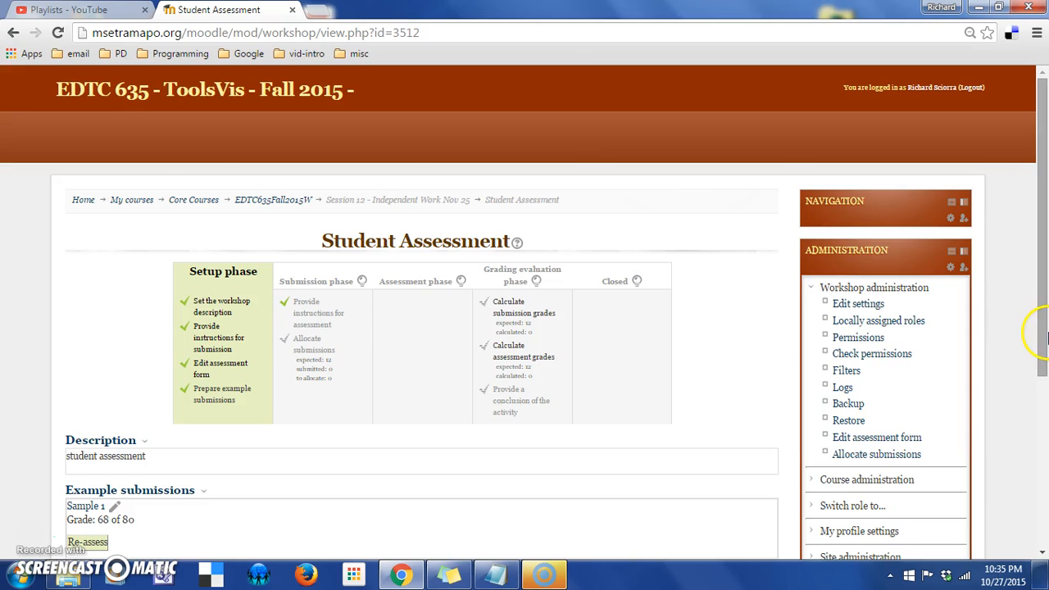
pyautogui.moveTo(1042, 328)
pyautogui.mouseDown()
pyautogui.moveTo(1046, 453)
pyautogui.moveTo(1045, 331)
pyautogui.mouseUp()
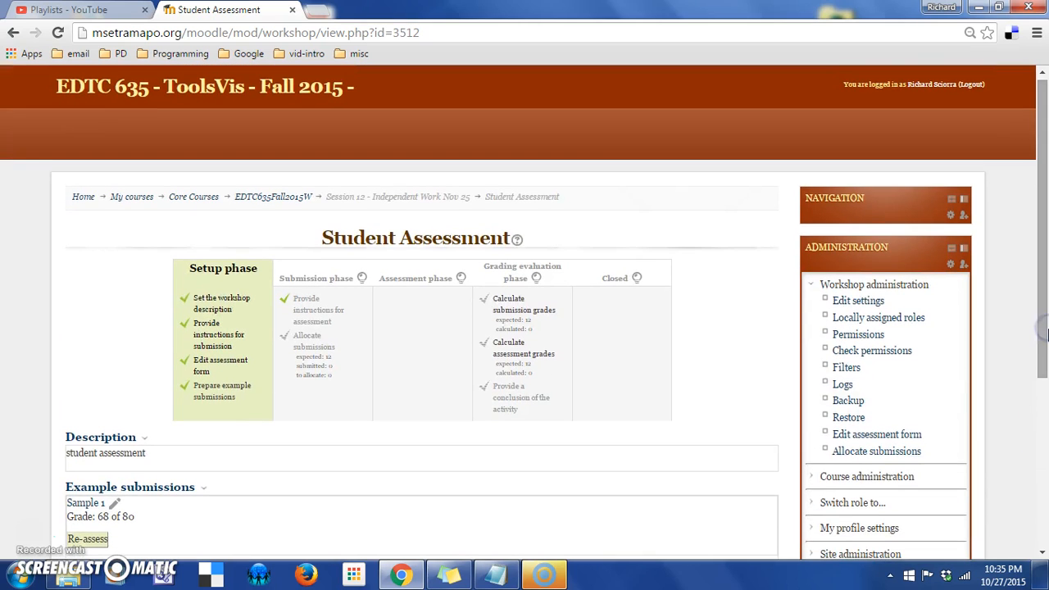